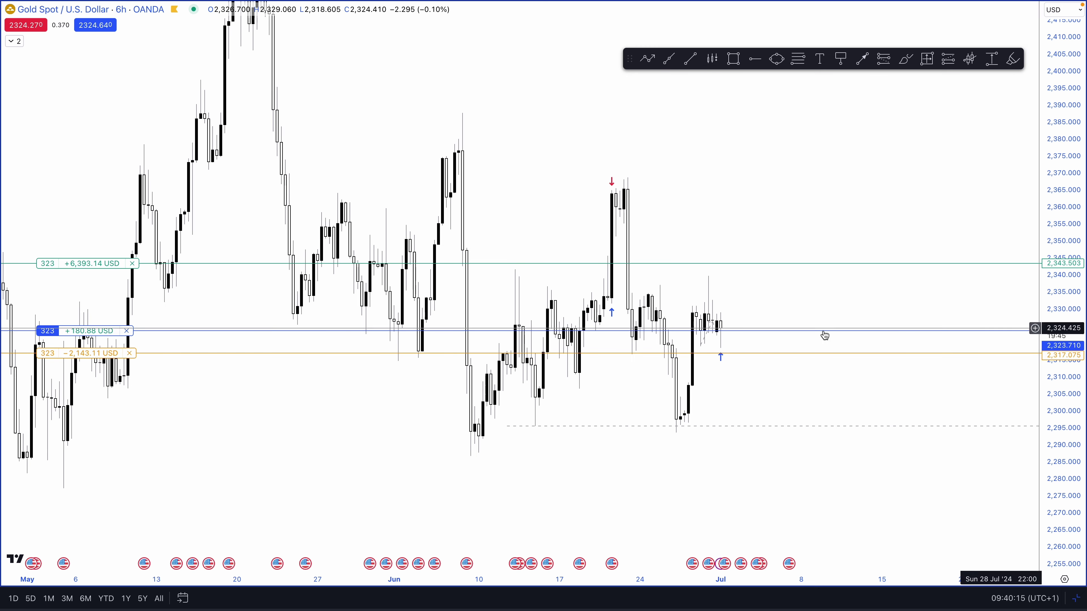
Draw a horizontal dashed arrow at about 2,335.4 along the mid-June highs, from 12 June to 24 June.
{"action": "right_click", "coordinate": [754, 183]}
{"action": "left_click", "coordinate": [672, 149]}
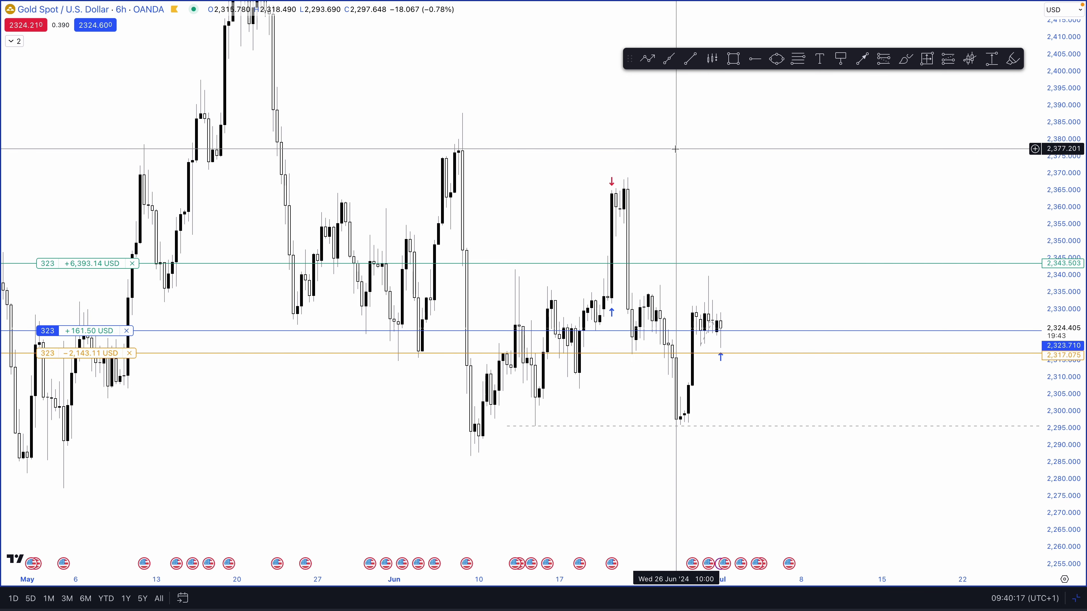
{"action": "left_click", "coordinate": [856, 59]}
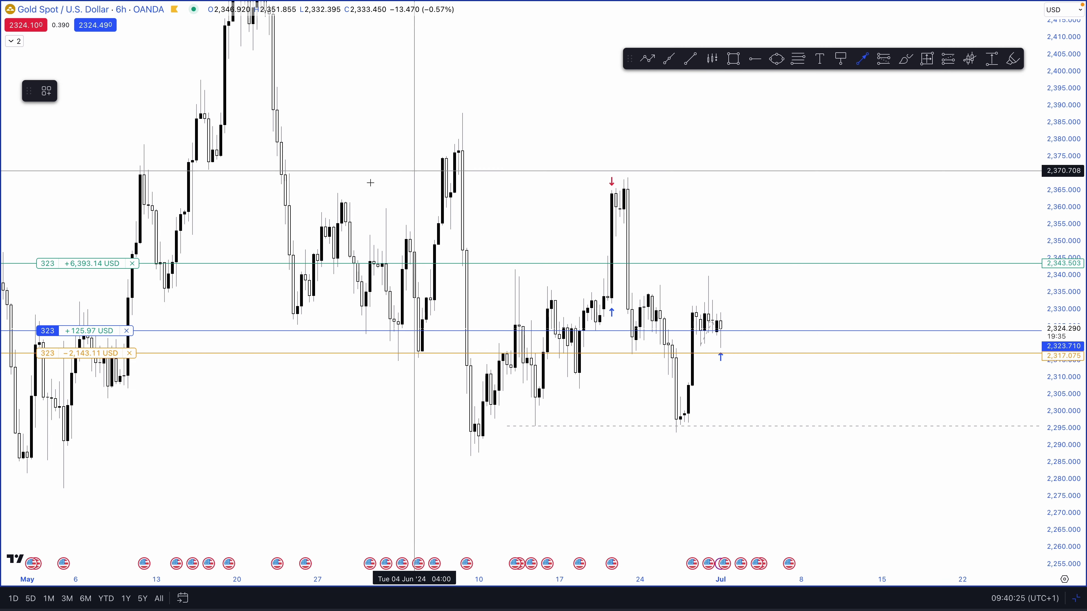
{"action": "left_click", "coordinate": [511, 292]}
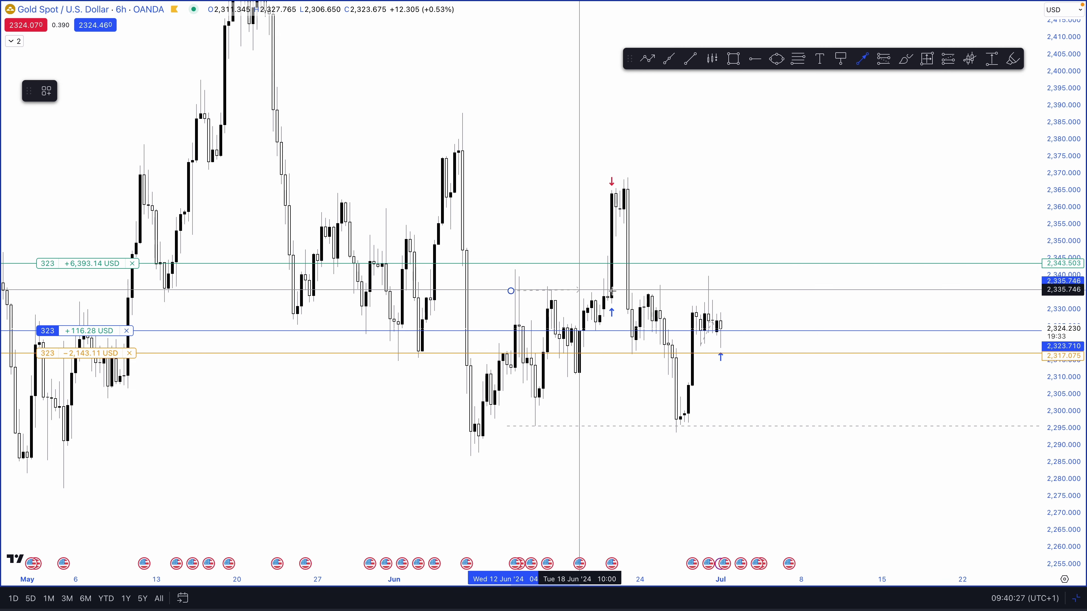
{"action": "left_click", "coordinate": [640, 291]}
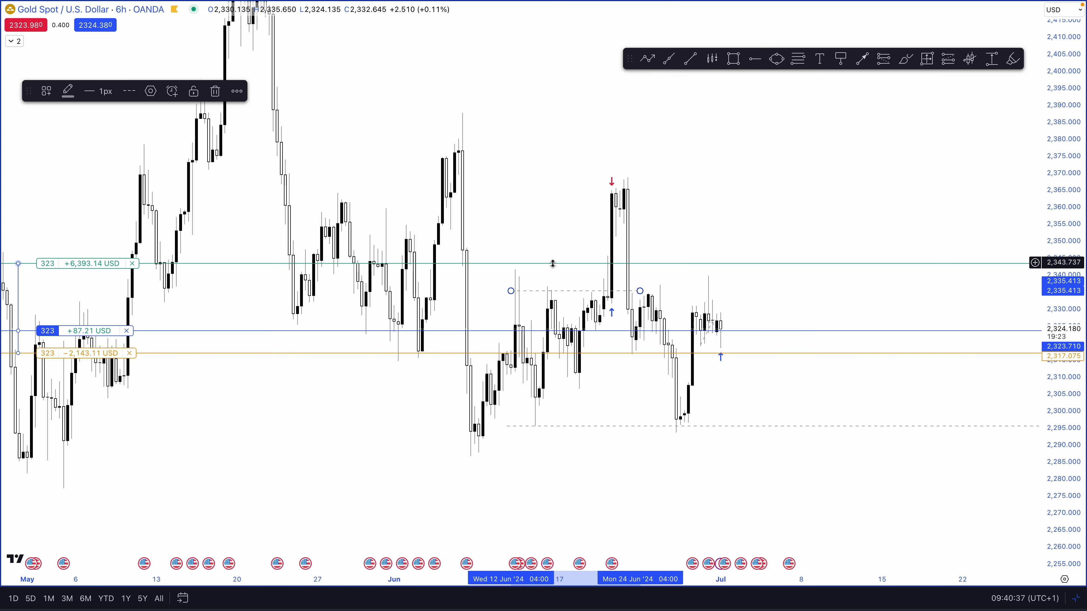
{"action": "left_click_drag", "start_coordinate": [552, 262], "coordinate": [637, 213]}
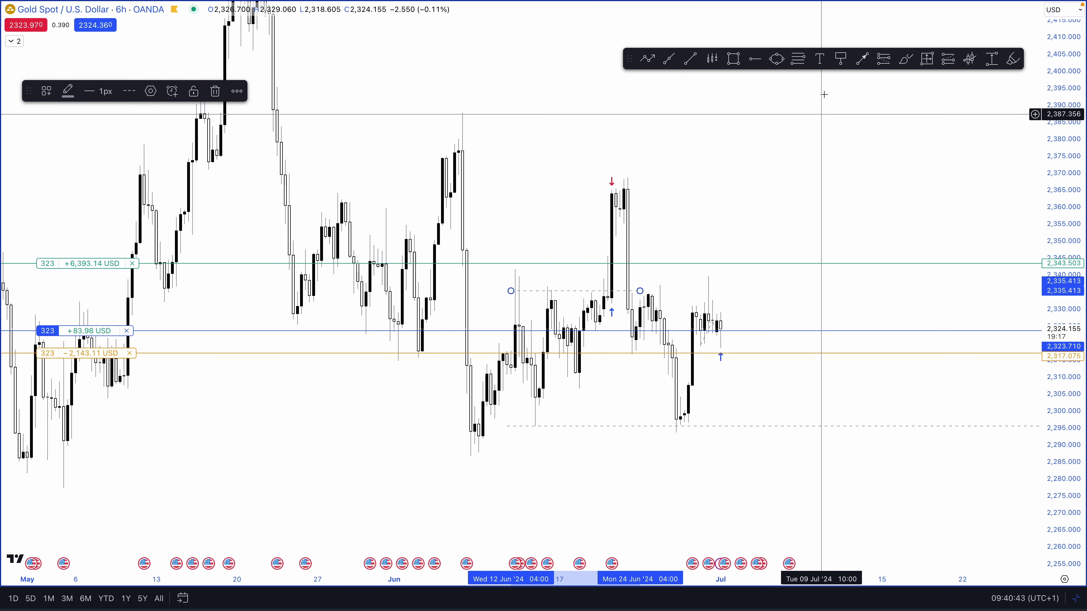
Place a price note at about 2,365.7 above the late-June swing high and delete the long dashed line near 2,295.
{"action": "left_click", "coordinate": [841, 57]}
{"action": "left_click", "coordinate": [628, 188]}
{"action": "left_click", "coordinate": [628, 159]}
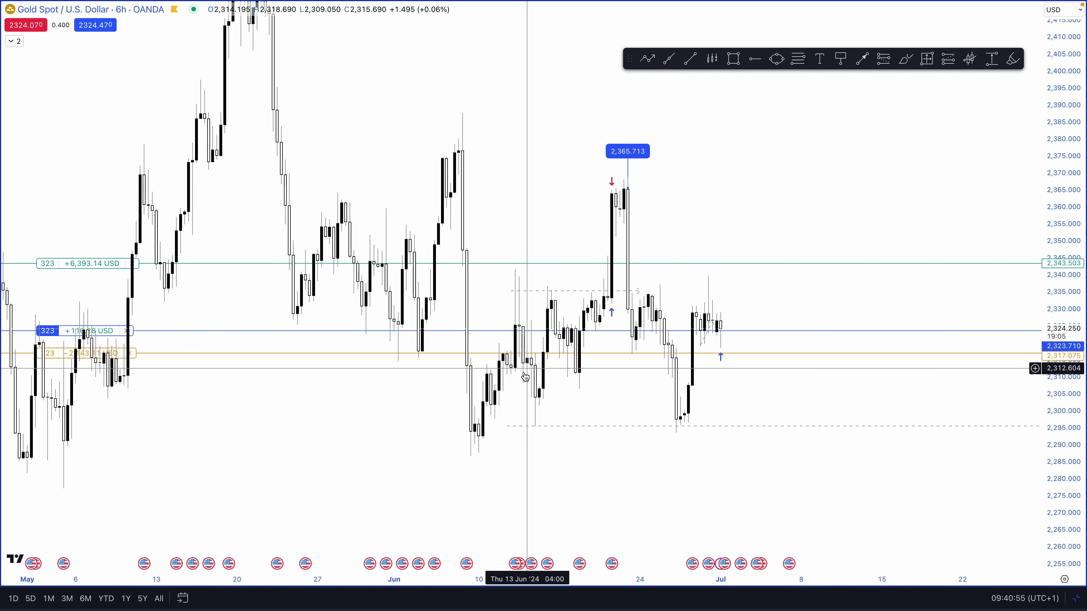
{"action": "left_click", "coordinate": [789, 429]}
{"action": "key", "text": "Delete"}
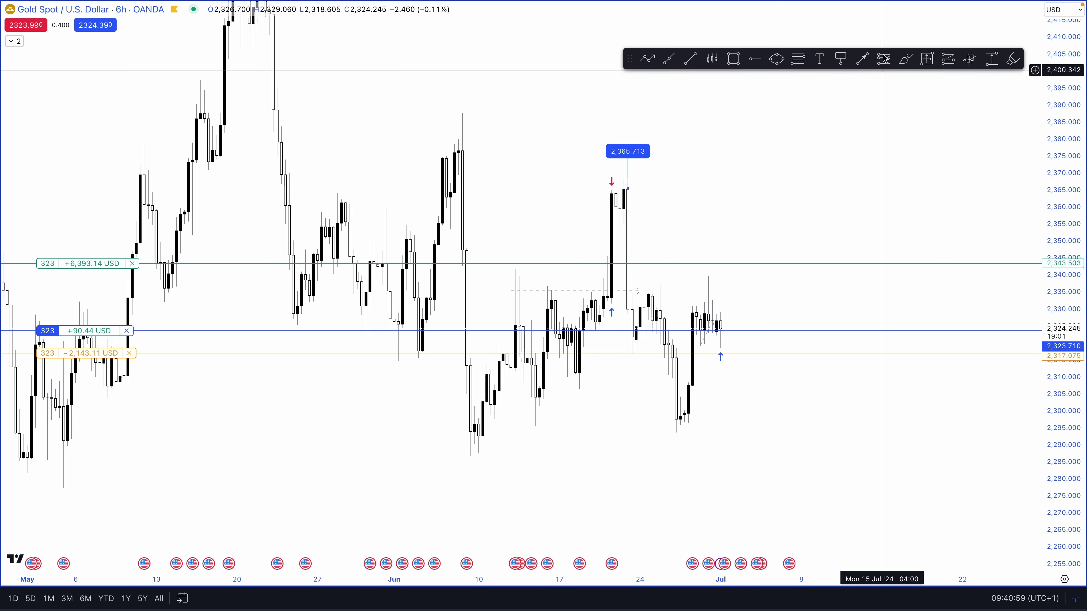
Draw a rising dashed arrow from about 2,301 on 13 June under the lows and a short horizontal one at about 2,299.
{"action": "left_click", "coordinate": [862, 59]}
{"action": "left_click", "coordinate": [526, 407]}
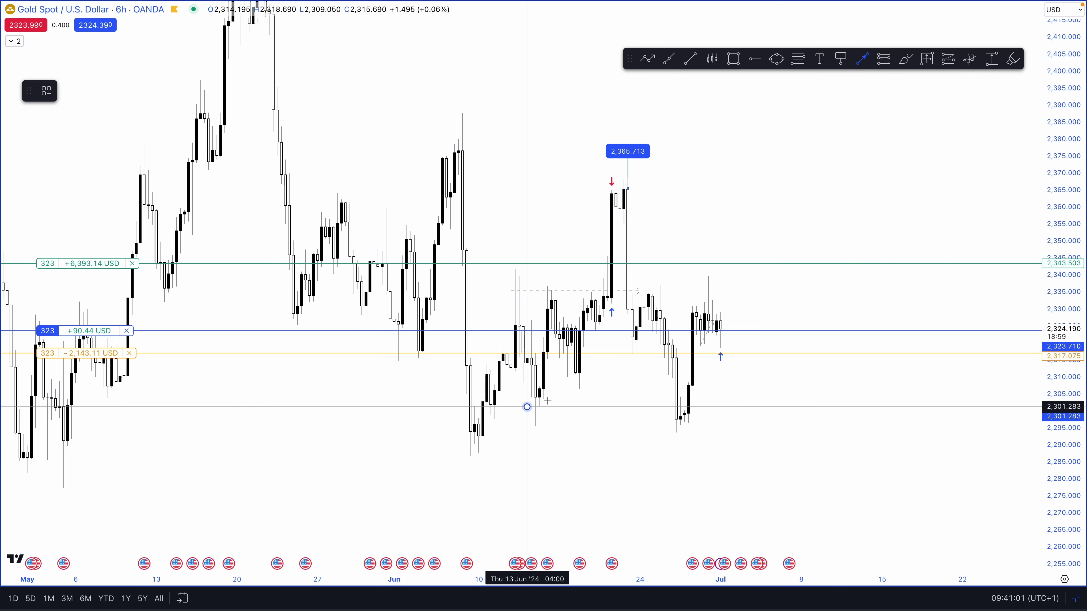
{"action": "left_click", "coordinate": [681, 322]}
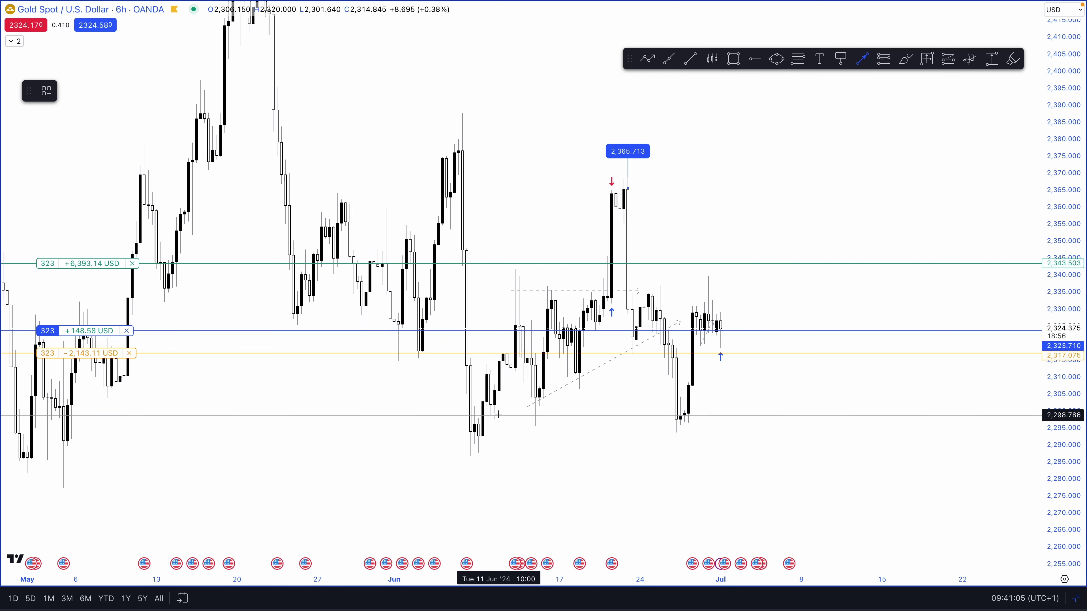
{"action": "left_click", "coordinate": [579, 426]}
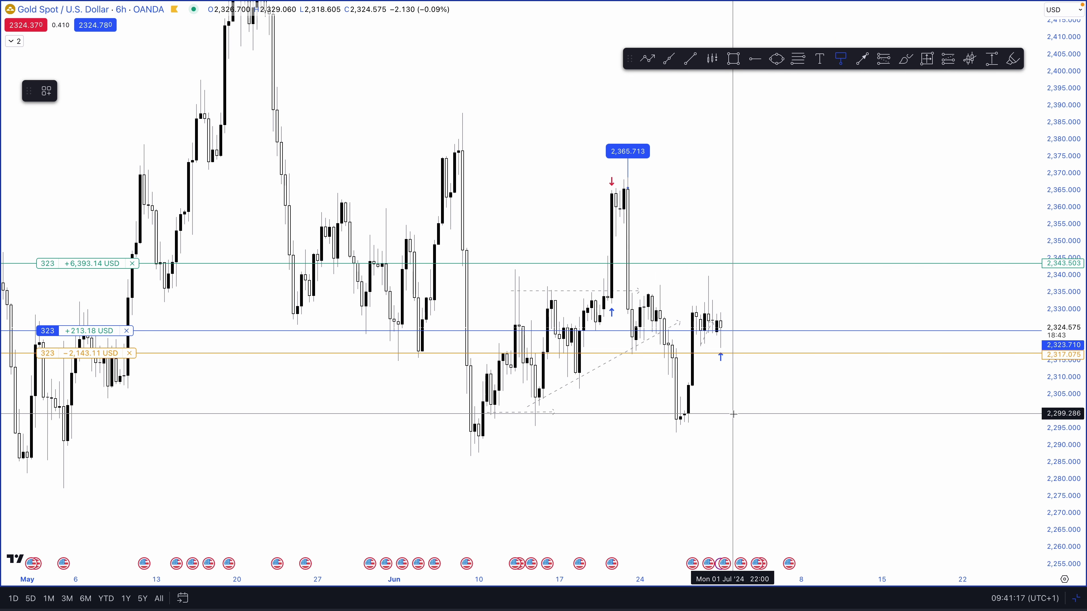
Place a price note at about 2,294 below the 26 June low and draw a horizontal dashed arrow at about 2,335 rightward from 24 June.
{"action": "left_click", "coordinate": [672, 438]}
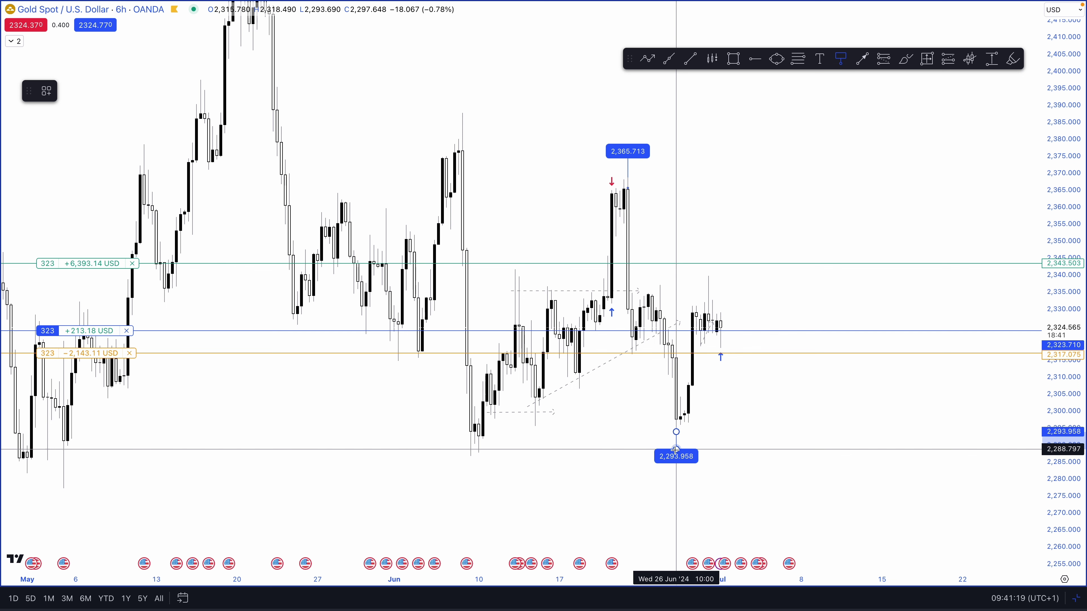
{"action": "left_click", "coordinate": [677, 452]}
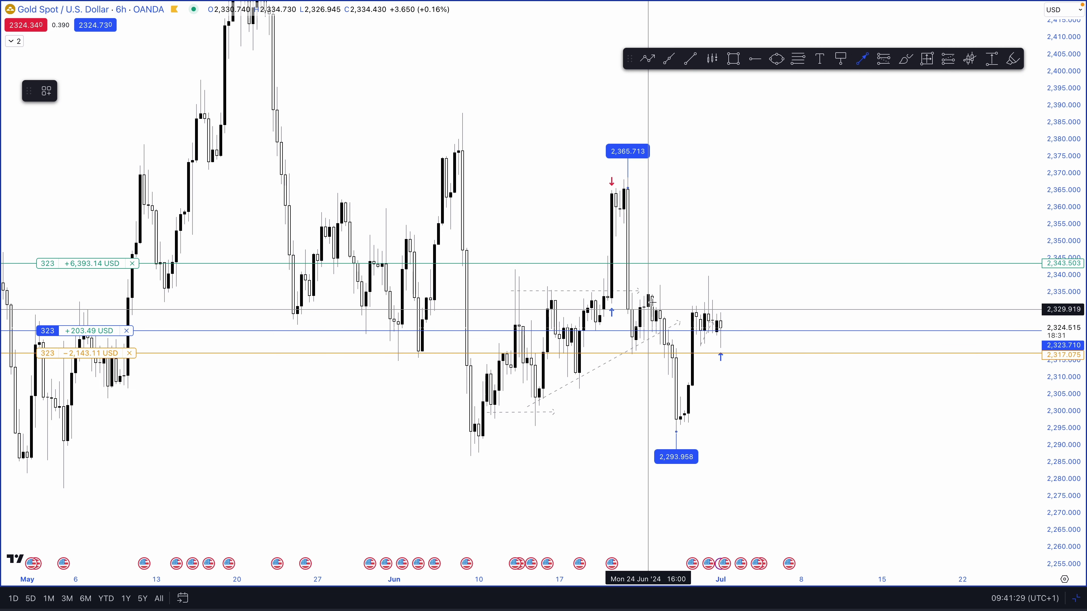
{"action": "left_click", "coordinate": [760, 293]}
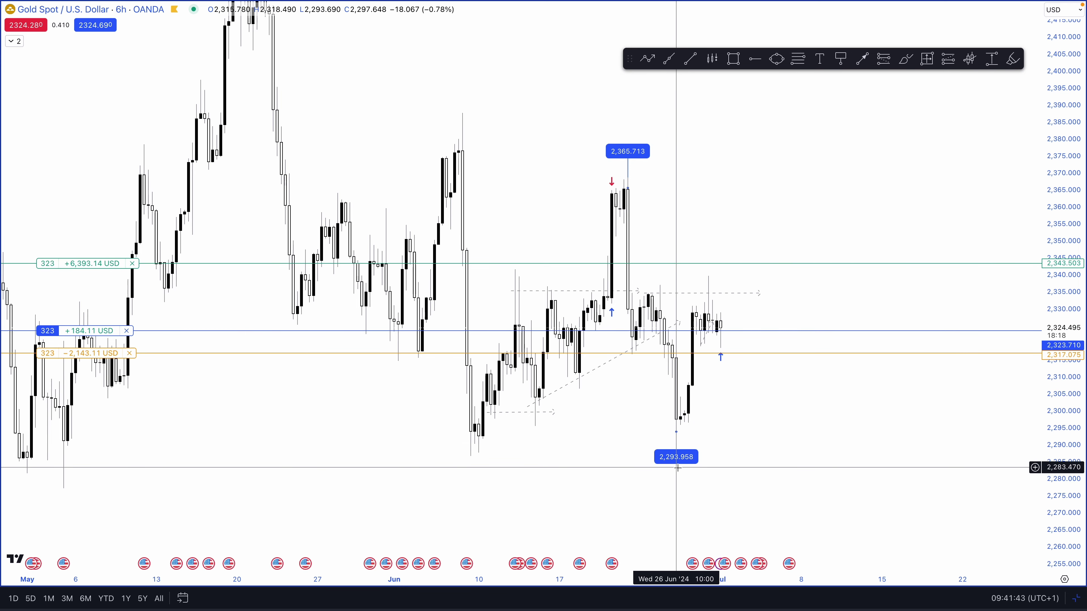
{"action": "scroll", "coordinate": [693, 377], "scroll_direction": "down", "scroll_amount": 1}
{"action": "scroll", "coordinate": [709, 284], "scroll_direction": "down", "scroll_amount": 2}
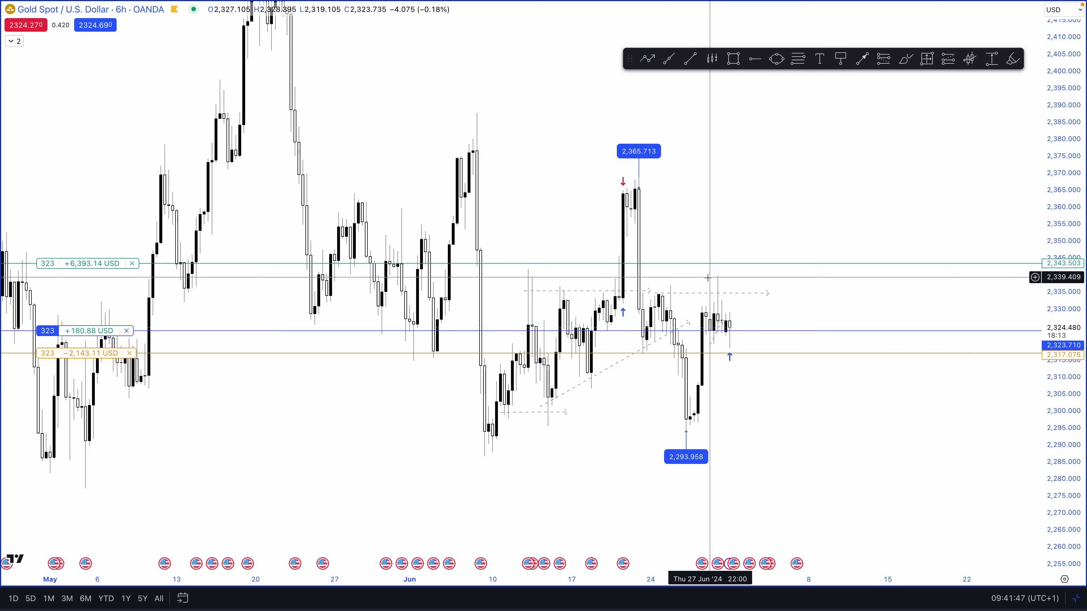
{"action": "scroll", "coordinate": [723, 356], "scroll_direction": "down", "scroll_amount": 1}
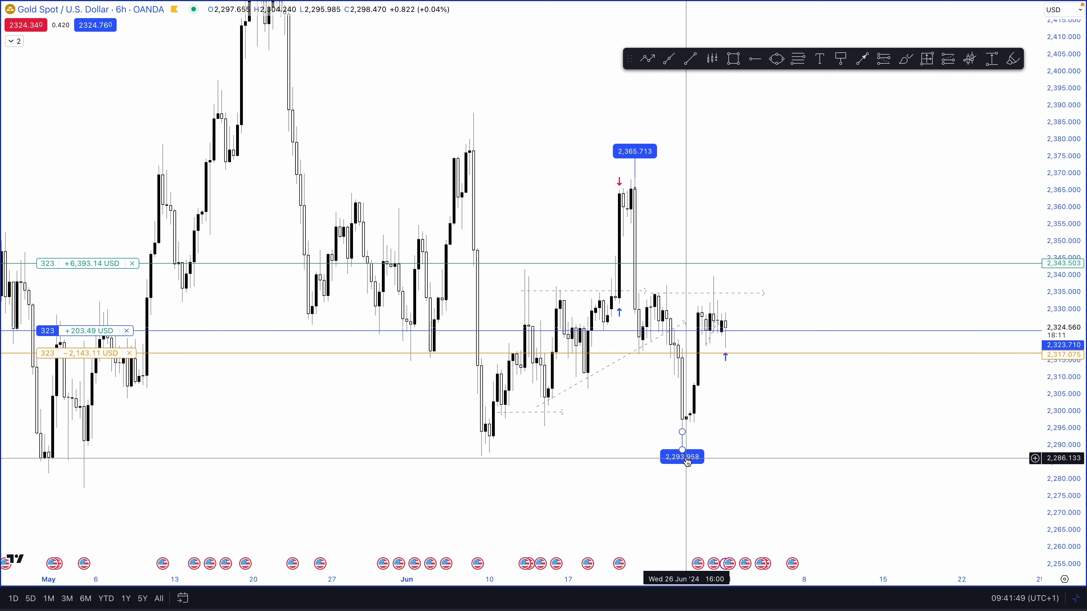
{"action": "scroll", "coordinate": [723, 359], "scroll_direction": "down", "scroll_amount": 1}
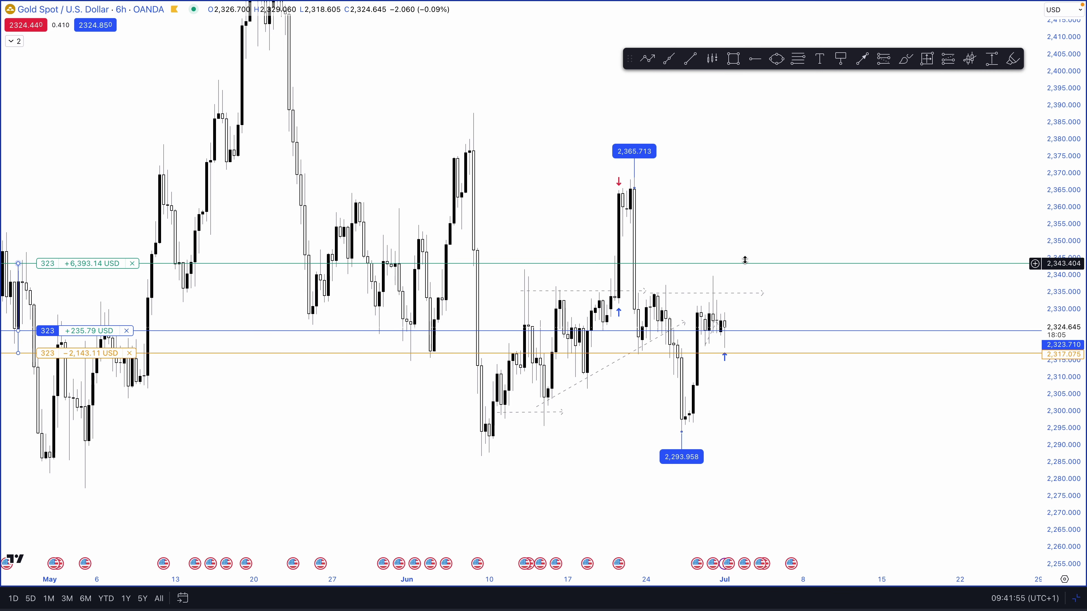
{"action": "scroll", "coordinate": [754, 377], "scroll_direction": "down", "scroll_amount": 1}
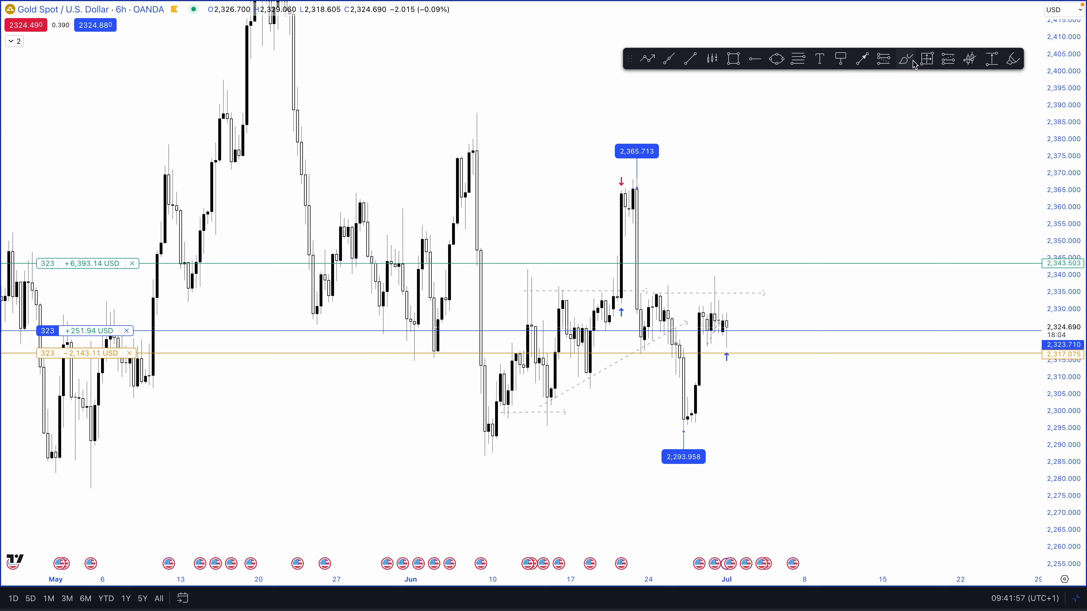
{"action": "left_click", "coordinate": [924, 60]}
{"action": "left_click", "coordinate": [692, 283]}
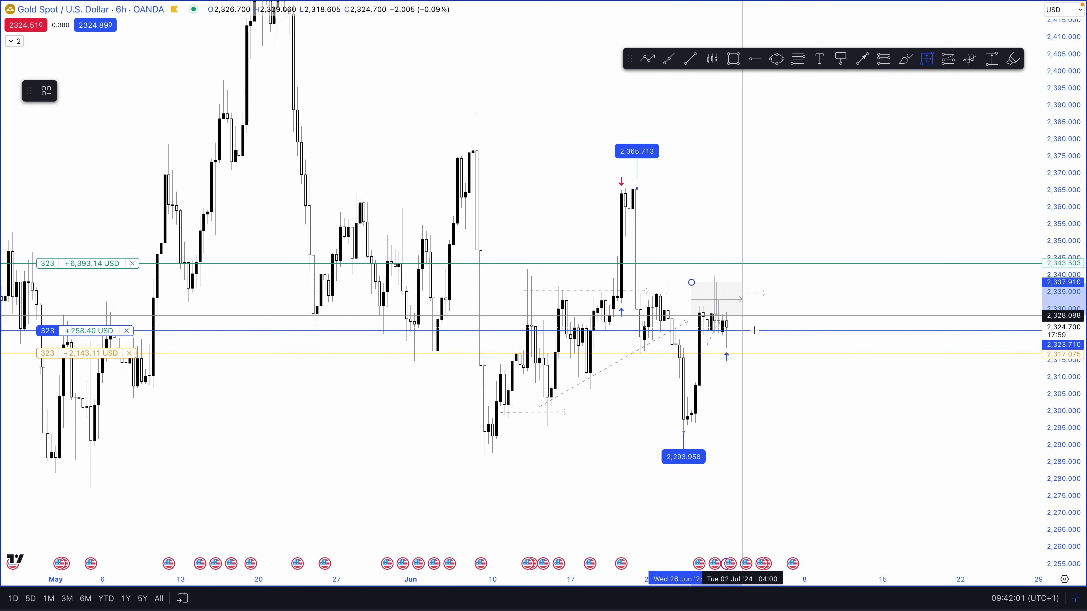
{"action": "key", "text": "Escape"}
Change the chart interval to 30 minutes and refit the price scale to the candles.
{"action": "key", "text": "comma"}
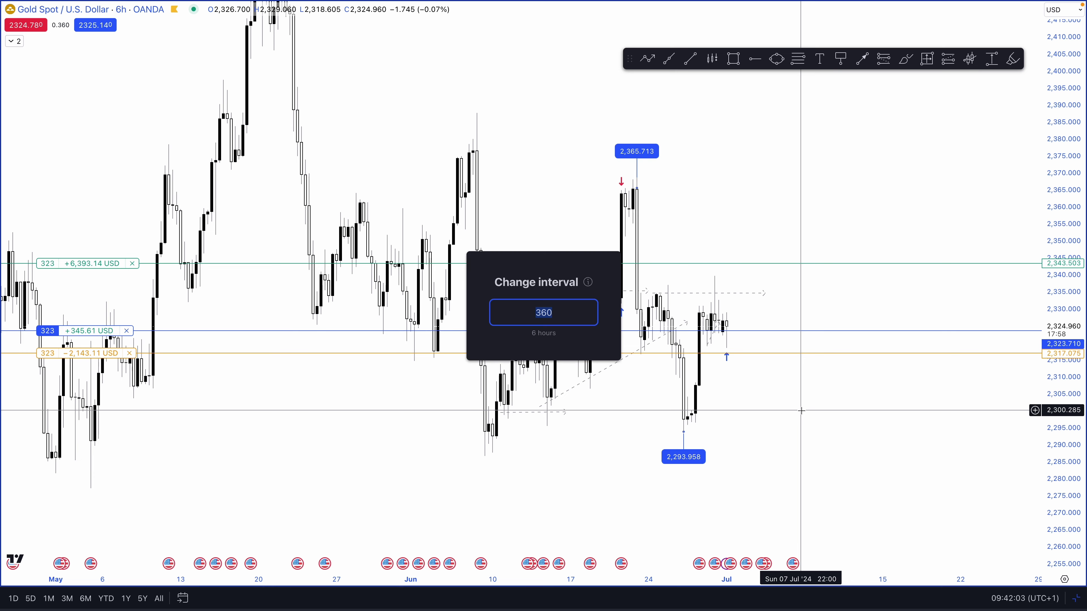
{"action": "key", "text": "Return"}
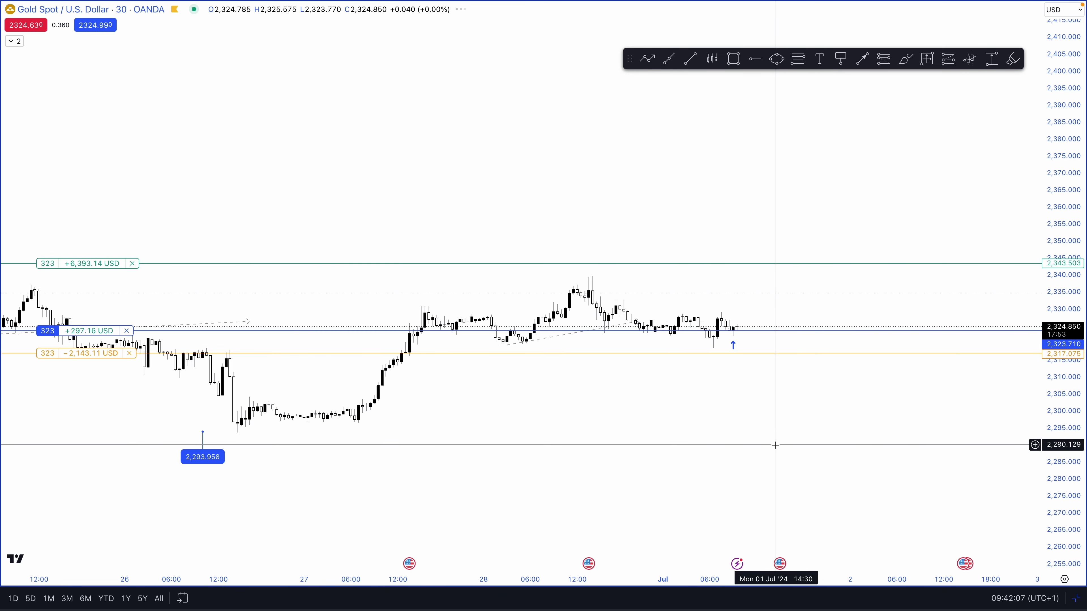
{"action": "double_click", "coordinate": [1072, 396]}
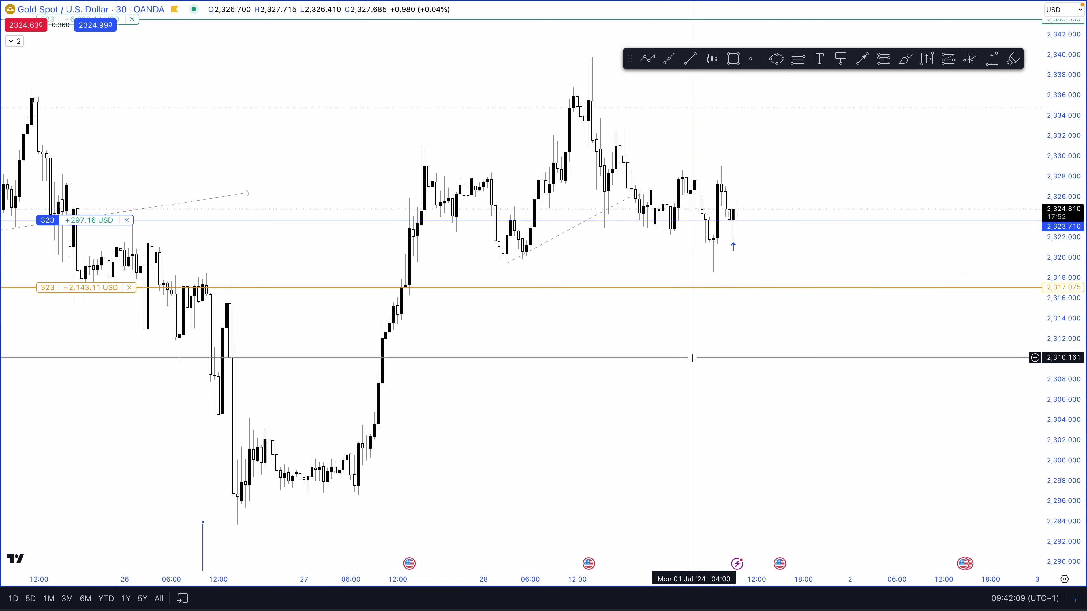
Remove all drawings from the gold chart.
{"action": "right_click", "coordinate": [767, 182]}
{"action": "left_click", "coordinate": [764, 160]}
{"action": "scroll", "coordinate": [826, 270], "scroll_direction": "left", "scroll_amount": 2}
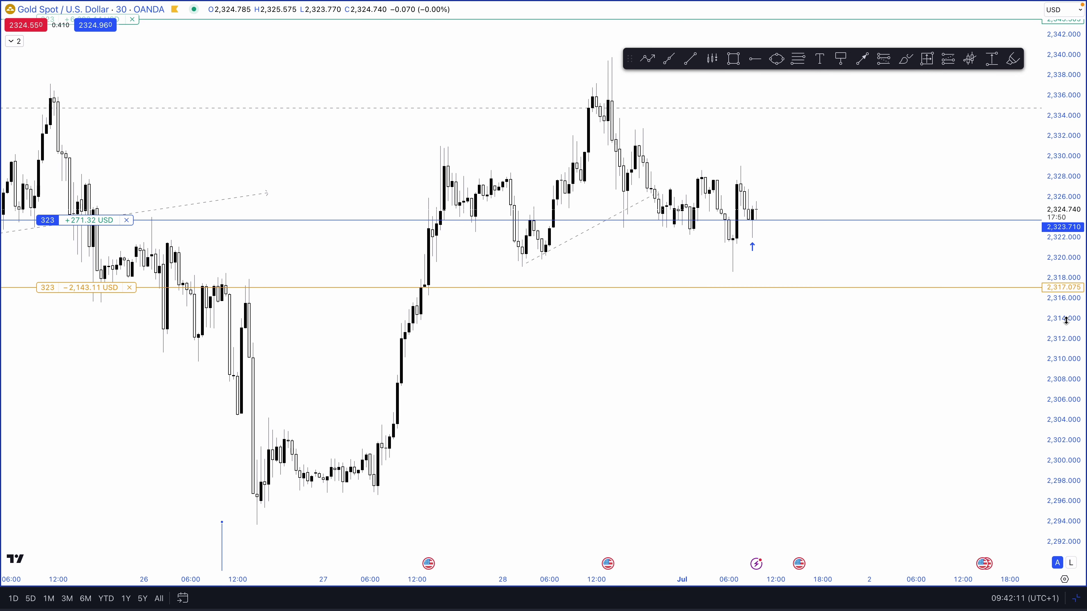
{"action": "scroll", "coordinate": [1068, 320], "scroll_direction": "up", "scroll_amount": 3}
{"action": "left_click_drag", "start_coordinate": [825, 126], "coordinate": [805, 250]}
{"action": "right_click", "coordinate": [810, 251]}
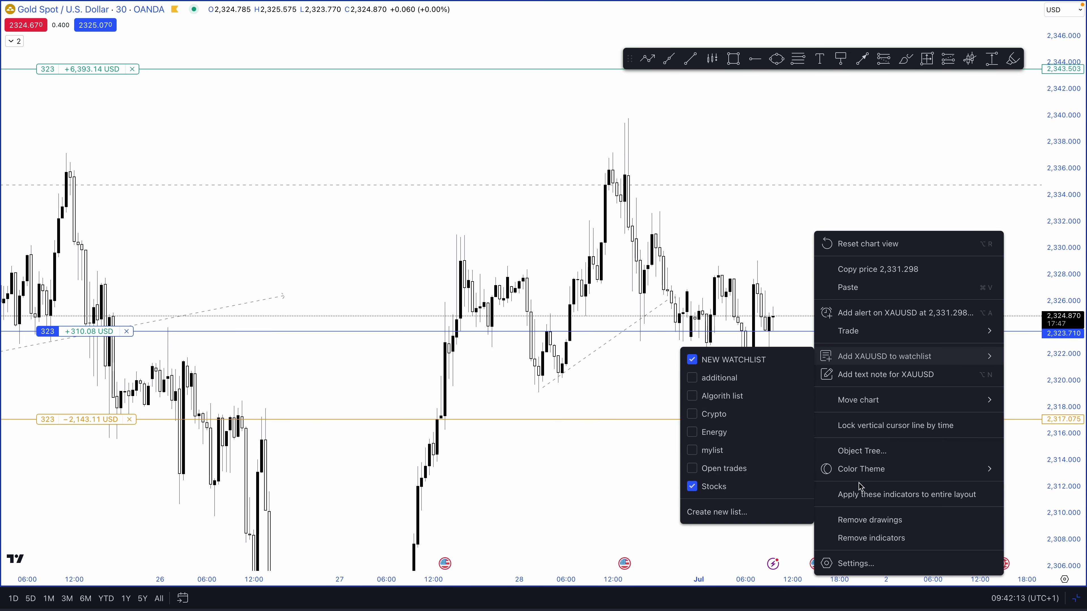
{"action": "left_click", "coordinate": [856, 520]}
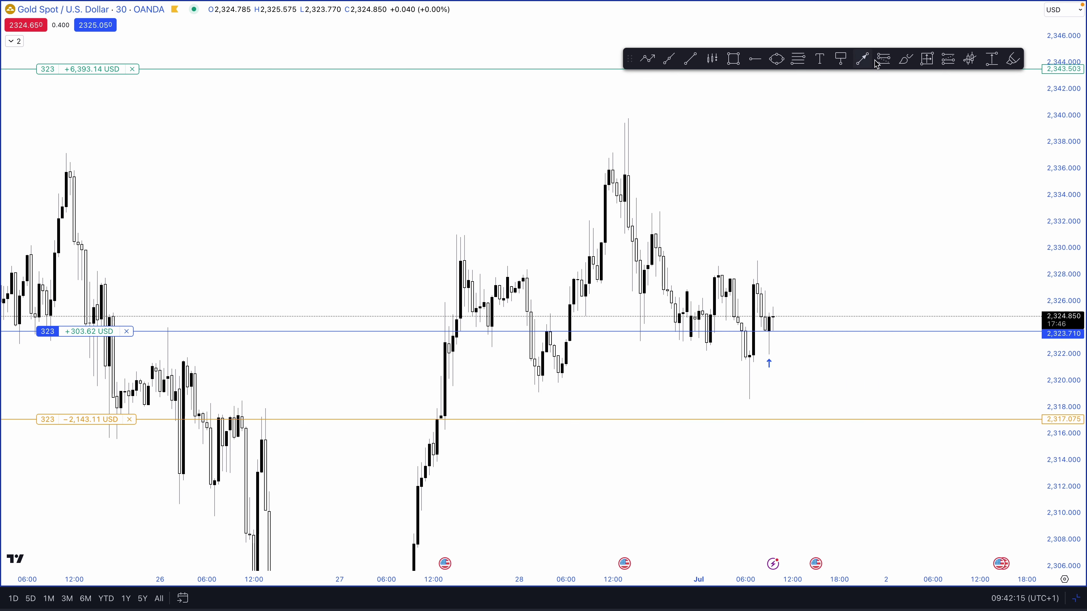
Draw a horizontal dashed arrow at about 2,330.2 from the 27 June 15:00 high to 28 June 11:30.
{"action": "left_click", "coordinate": [863, 59]}
{"action": "left_click", "coordinate": [456, 245]}
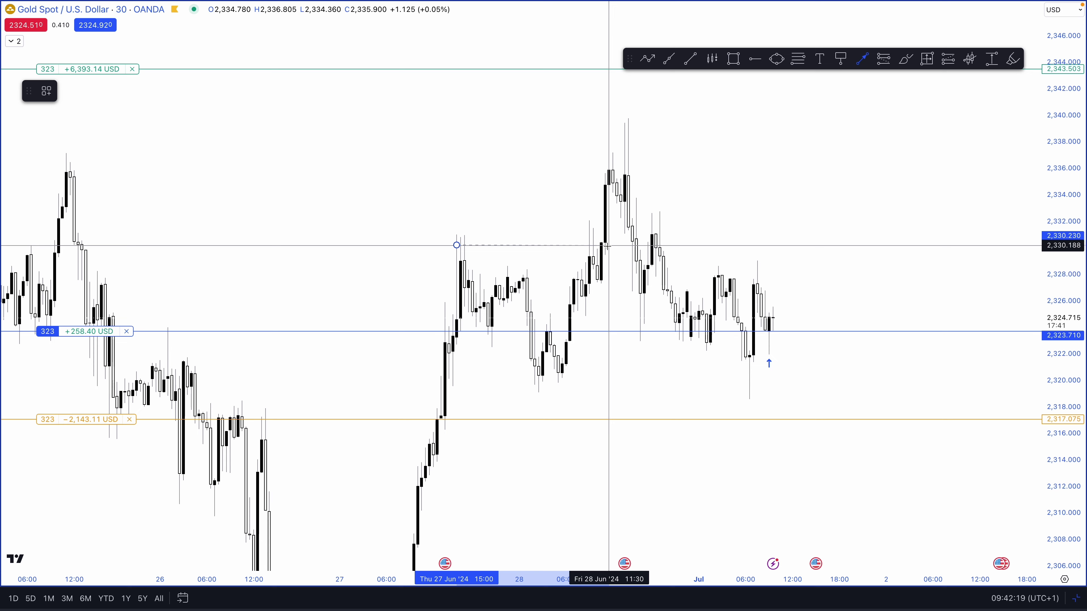
{"action": "left_click", "coordinate": [608, 245]}
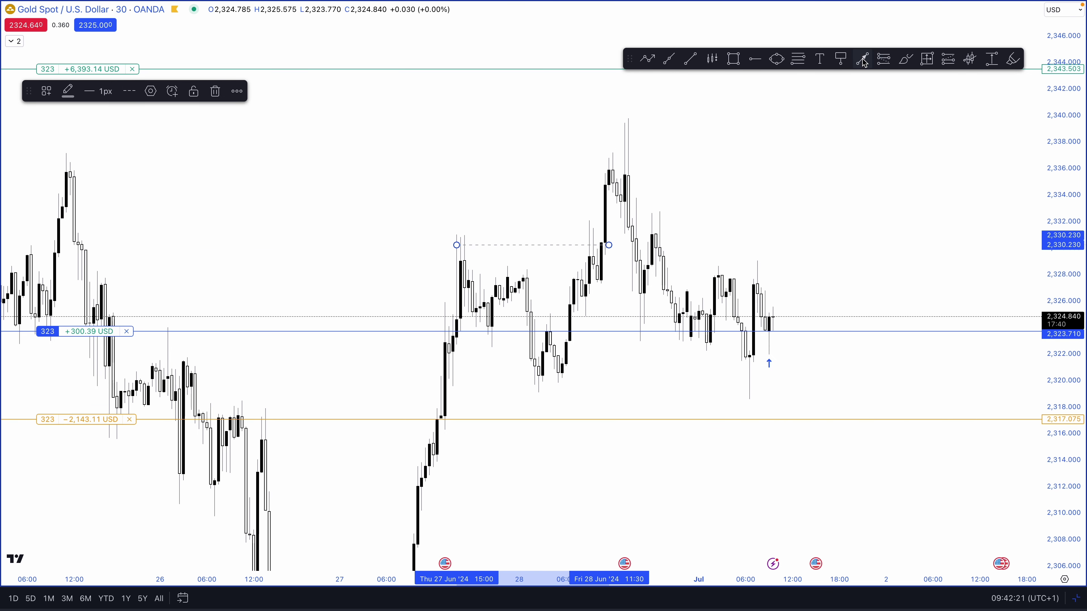
Place a price note at about 2,339.7 above the 28 June 14:00 swing high.
{"action": "left_click", "coordinate": [845, 61]}
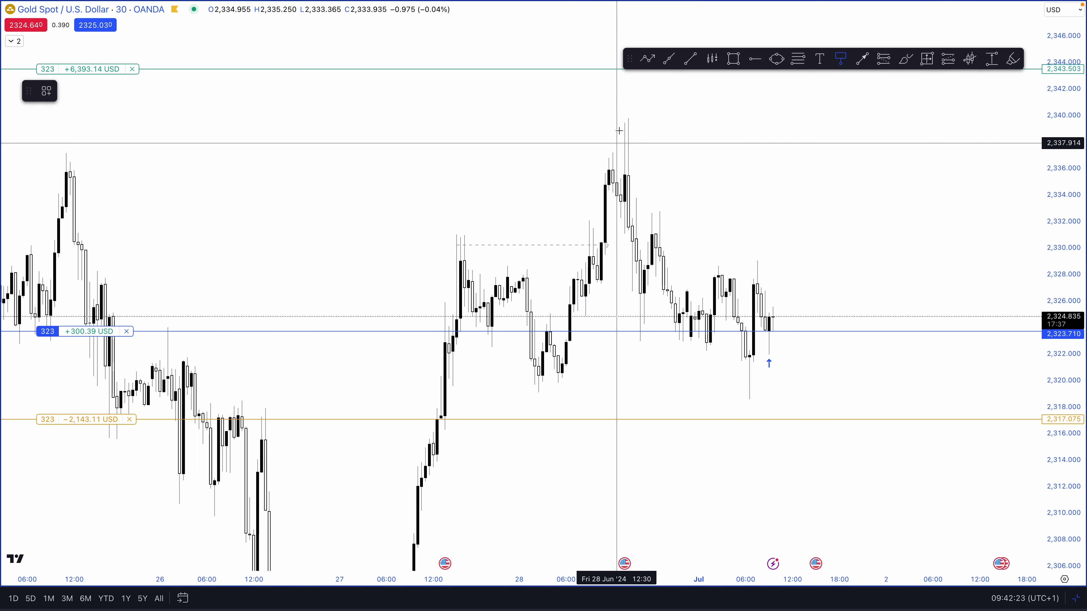
{"action": "left_click", "coordinate": [627, 120]}
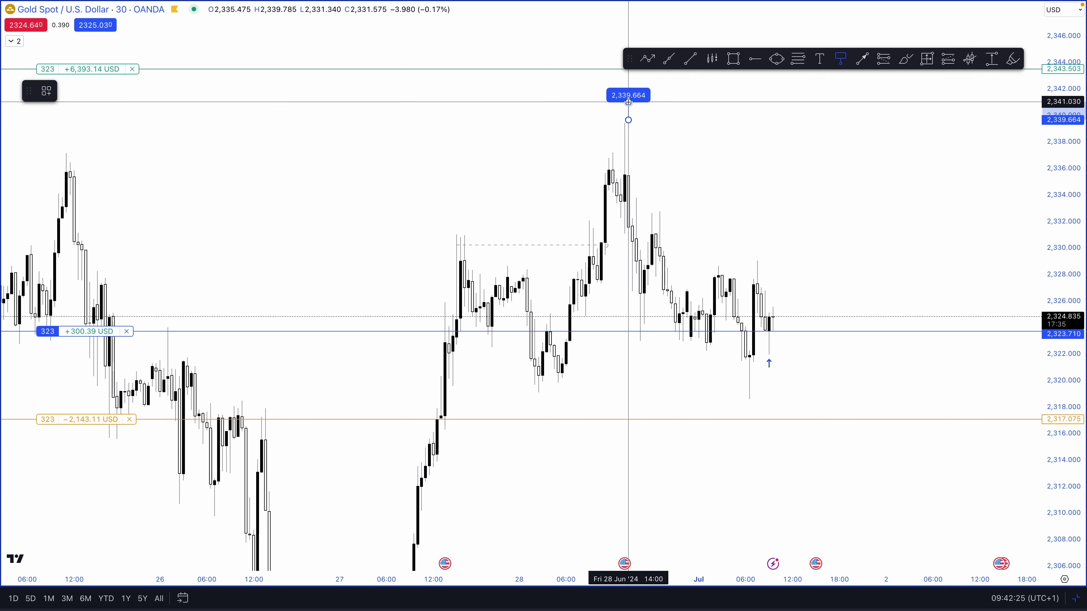
{"action": "left_click", "coordinate": [629, 103]}
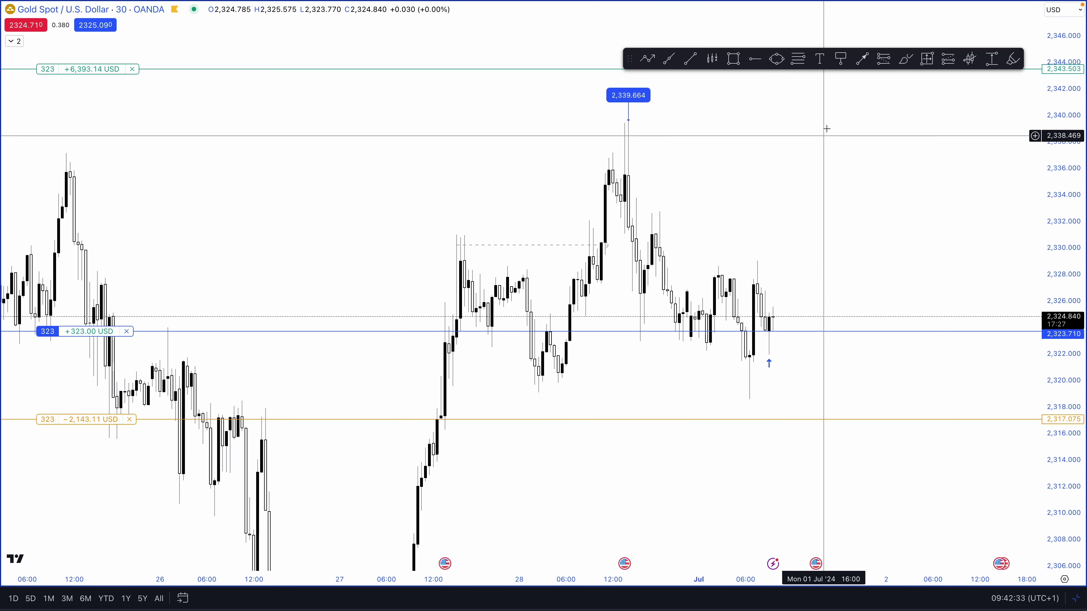
Draw a rising dashed arrow from the 28 June 02:00 low at about 2,319.2, following the higher lows.
{"action": "left_click", "coordinate": [862, 60]}
{"action": "left_click", "coordinate": [535, 392]}
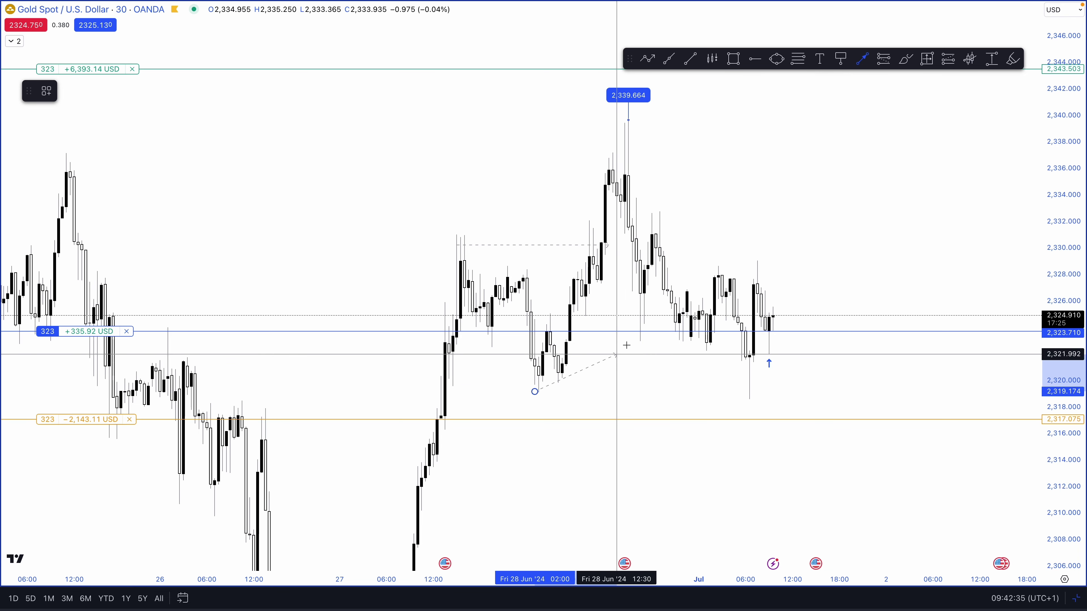
{"action": "left_click", "coordinate": [685, 307]}
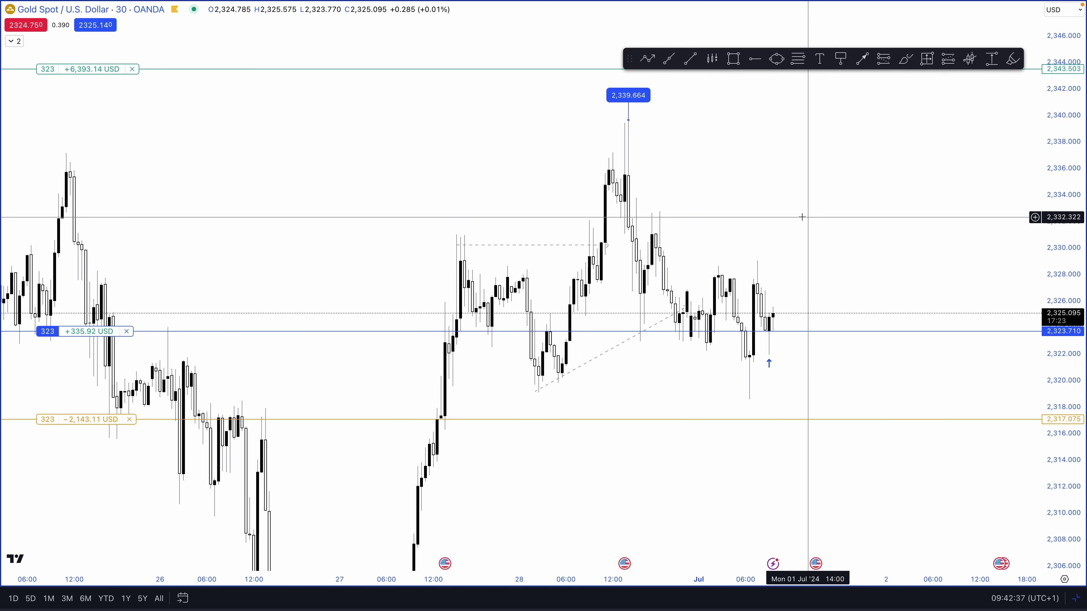
Draw a horizontal dashed arrow at about 2,325.2 from 28 June 08:00 to 18:30.
{"action": "left_click", "coordinate": [862, 59]}
{"action": "left_click", "coordinate": [582, 311]}
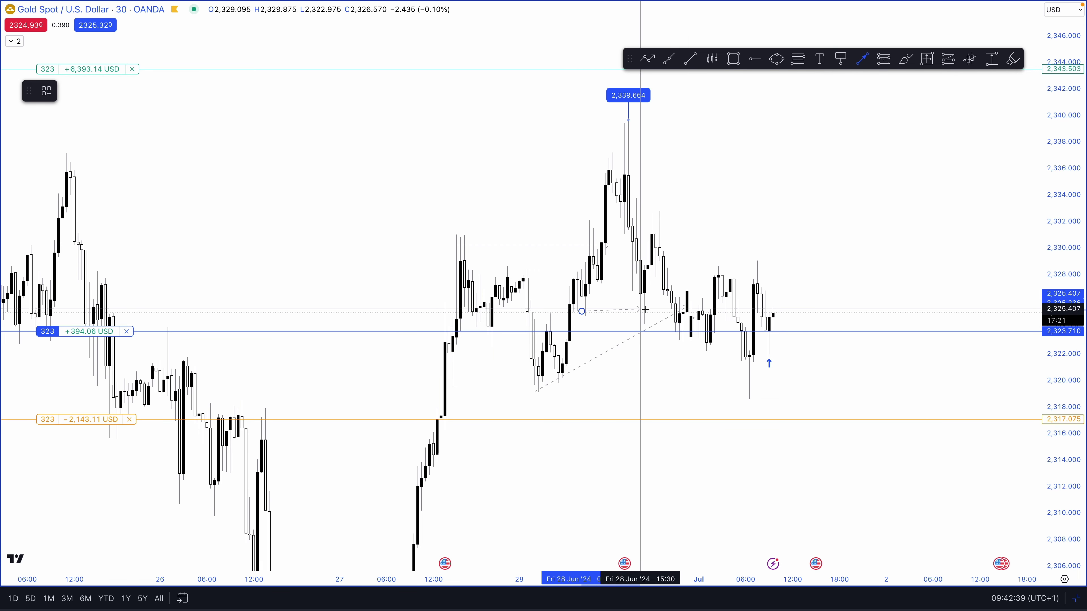
{"action": "left_click", "coordinate": [663, 312]}
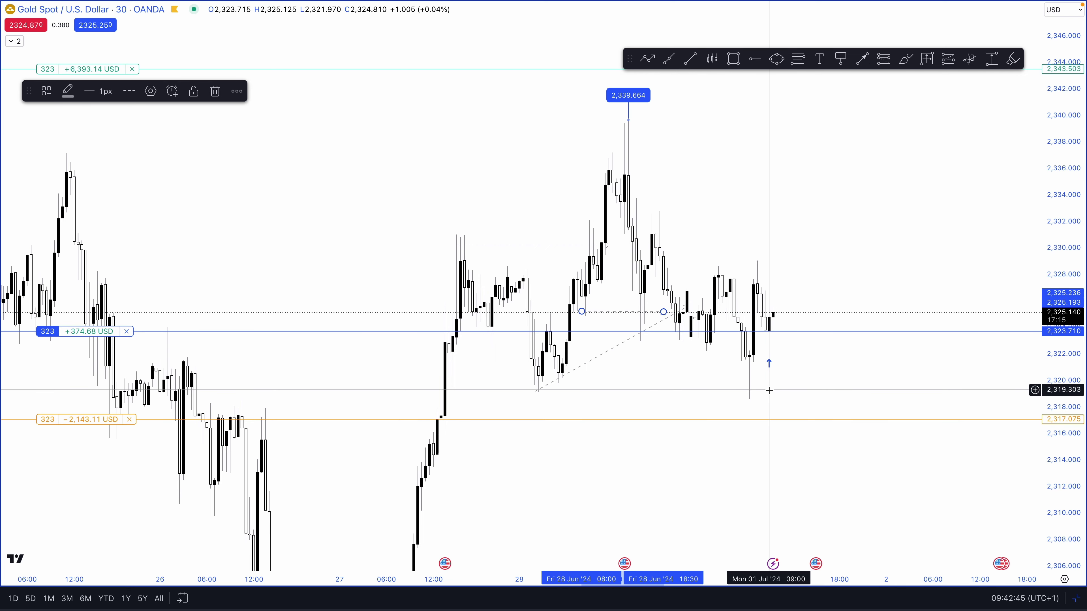
Place a price note at about 2,318.6 below the 1 July 06:30 swing low.
{"action": "left_click", "coordinate": [842, 59]}
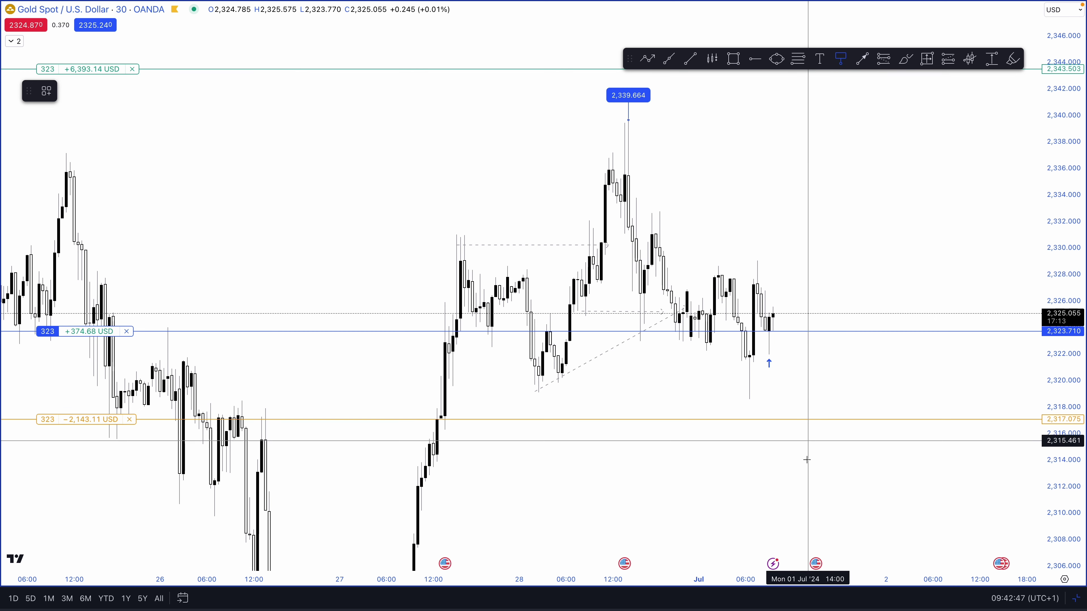
{"action": "left_click", "coordinate": [751, 400]}
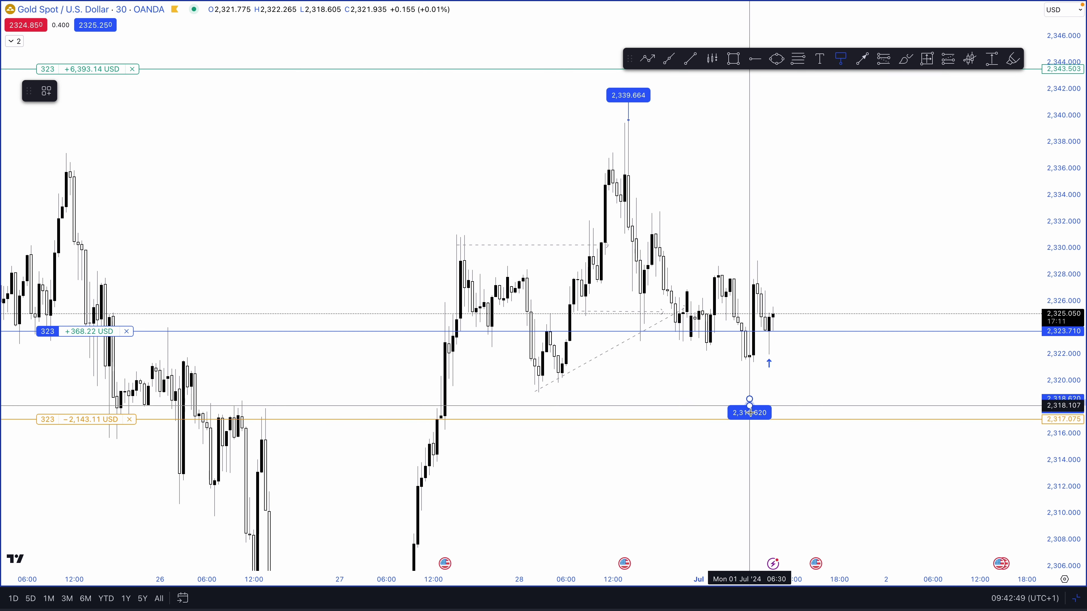
{"action": "left_click", "coordinate": [750, 416]}
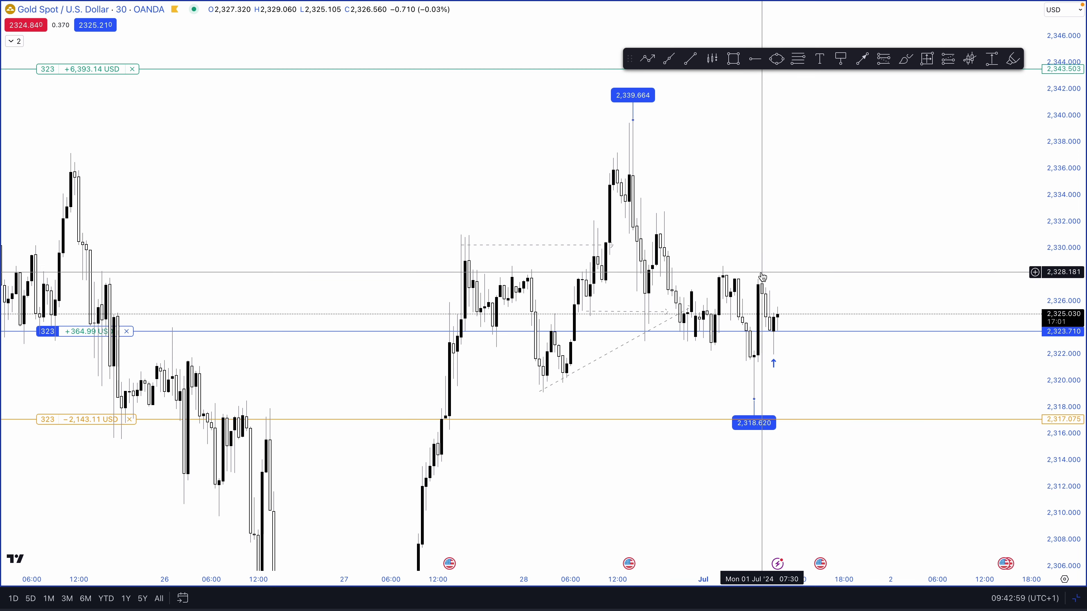
Draw a horizontal dashed arrow at about 2,328.3 from the 1 July 02:00 swing high to about midday.
{"action": "left_click", "coordinate": [862, 58]}
{"action": "left_click", "coordinate": [719, 271]}
{"action": "left_click", "coordinate": [795, 270]}
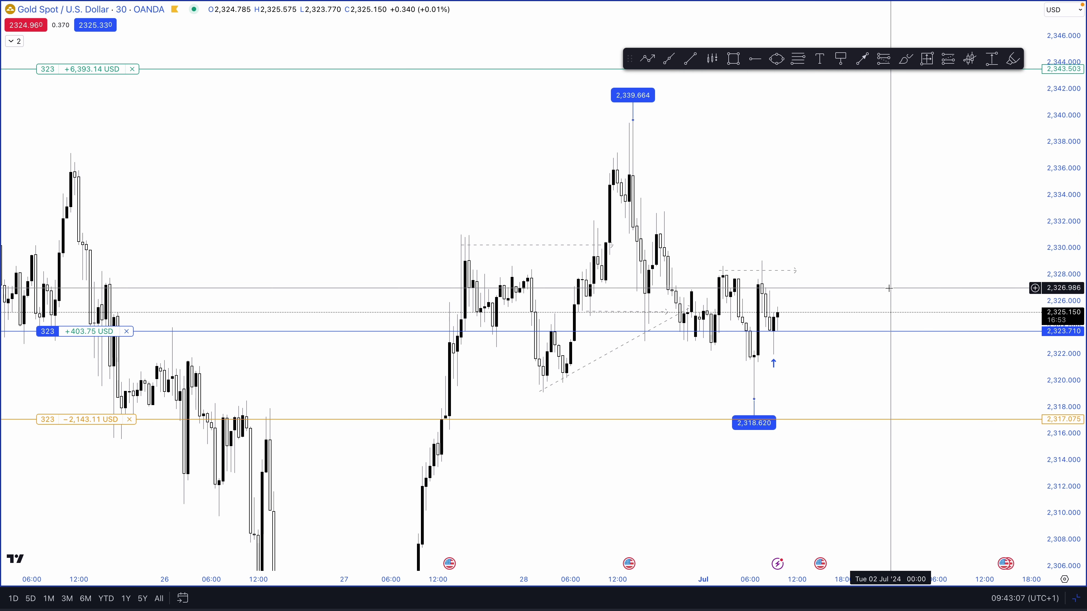
{"action": "scroll", "coordinate": [889, 288], "scroll_direction": "down", "scroll_amount": 1}
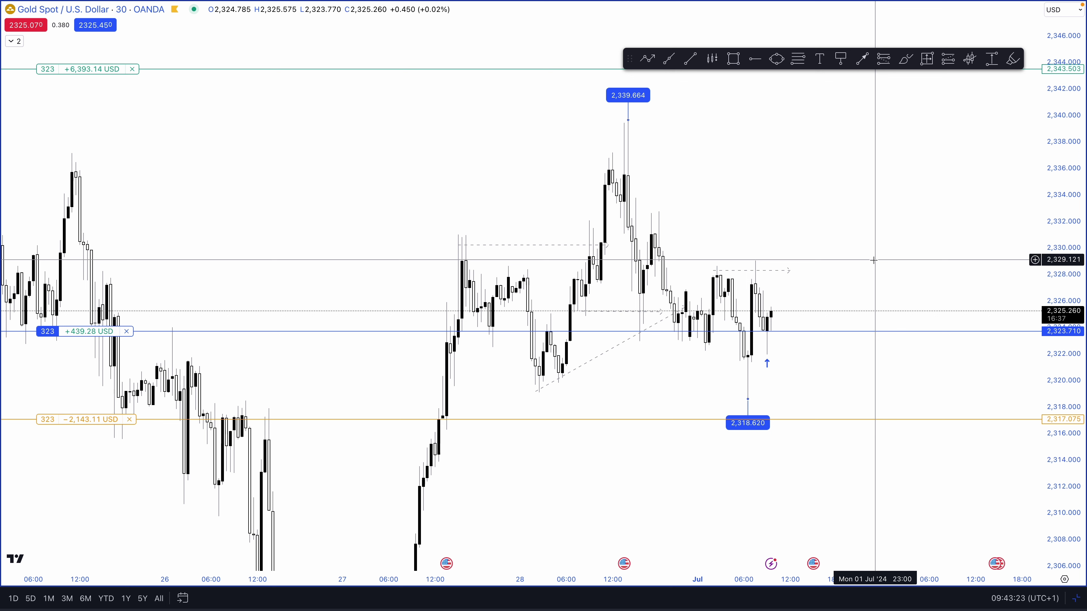
Switch the chart to the 6-hour interval and fit the price scale to the full price action.
{"action": "key", "text": "comma"}
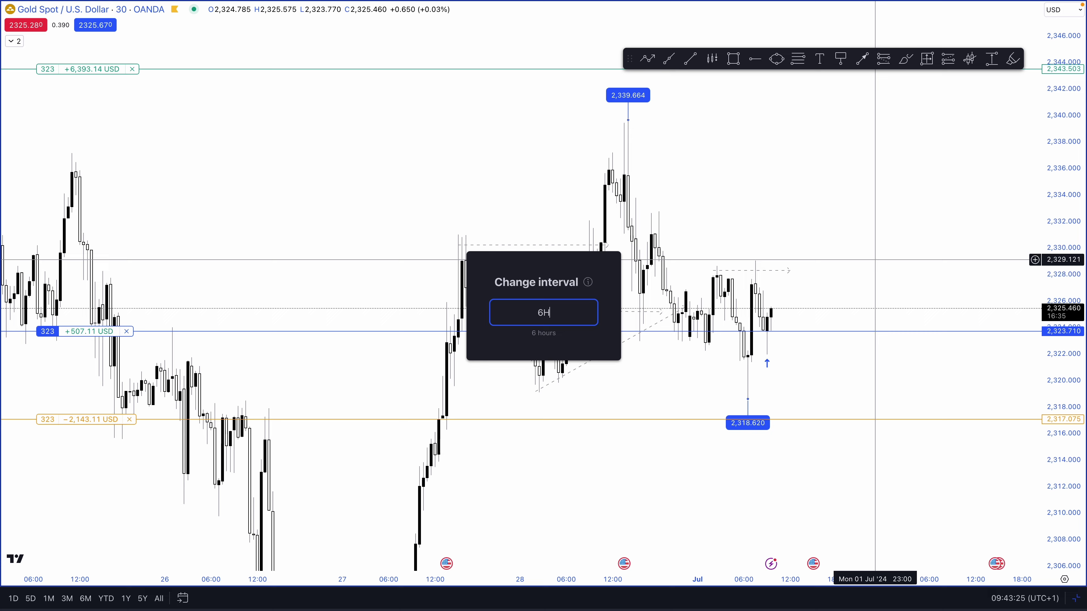
{"action": "key", "text": "Return"}
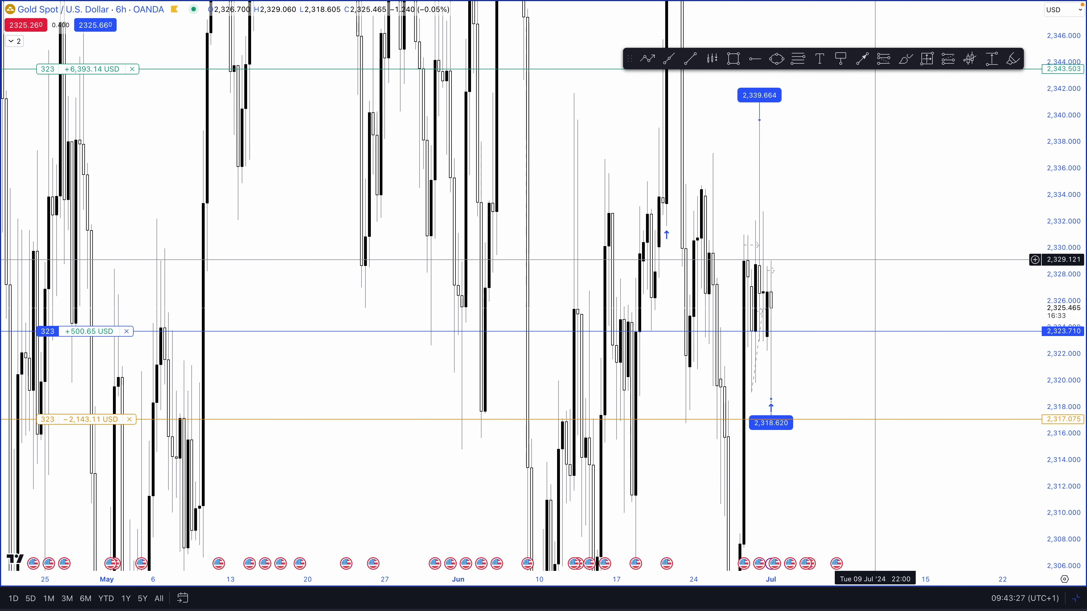
{"action": "double_click", "coordinate": [1082, 285]}
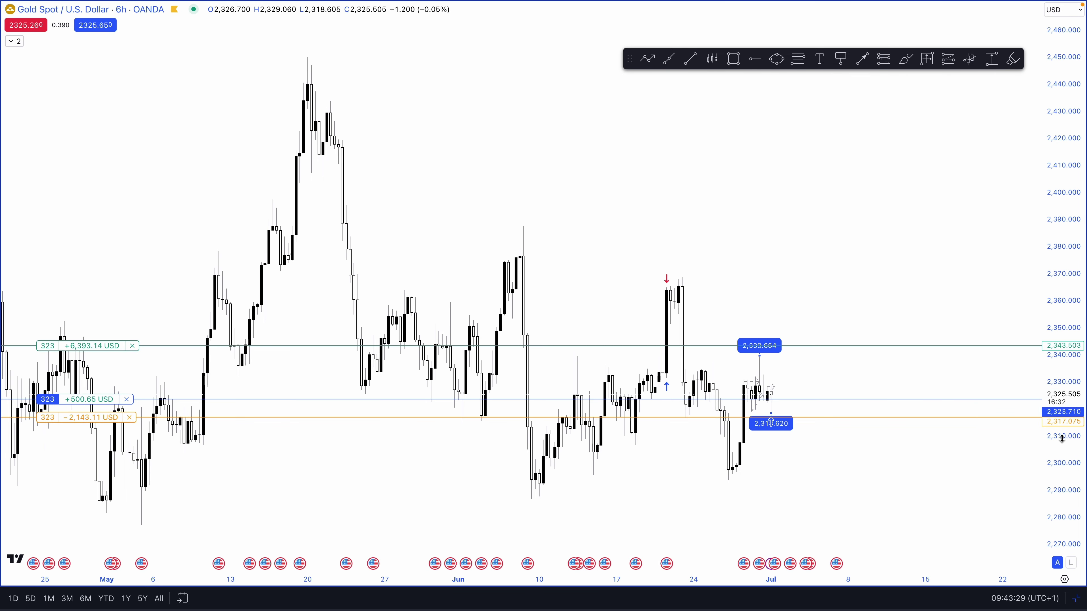
{"action": "left_click_drag", "start_coordinate": [1062, 438], "coordinate": [1062, 422]}
{"action": "right_click", "coordinate": [833, 274]}
{"action": "left_click", "coordinate": [788, 295]}
{"action": "left_click_drag", "start_coordinate": [789, 294], "coordinate": [740, 213]}
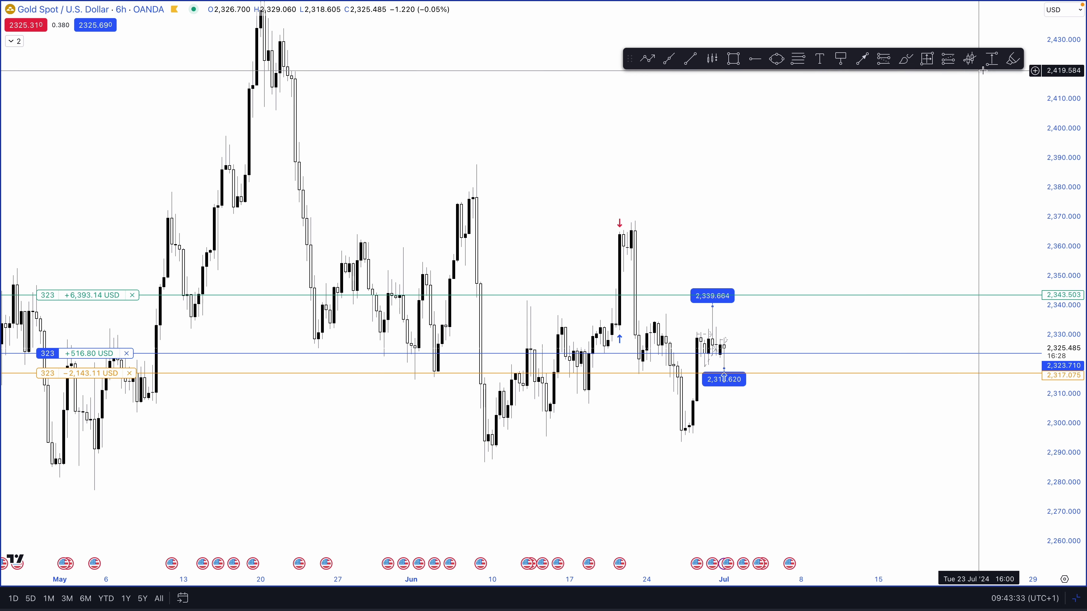
Draw a price range upward from about 2,320.6 at the 1 July low to about 2,377.
{"action": "left_click", "coordinate": [992, 59]}
{"action": "left_click", "coordinate": [724, 364]}
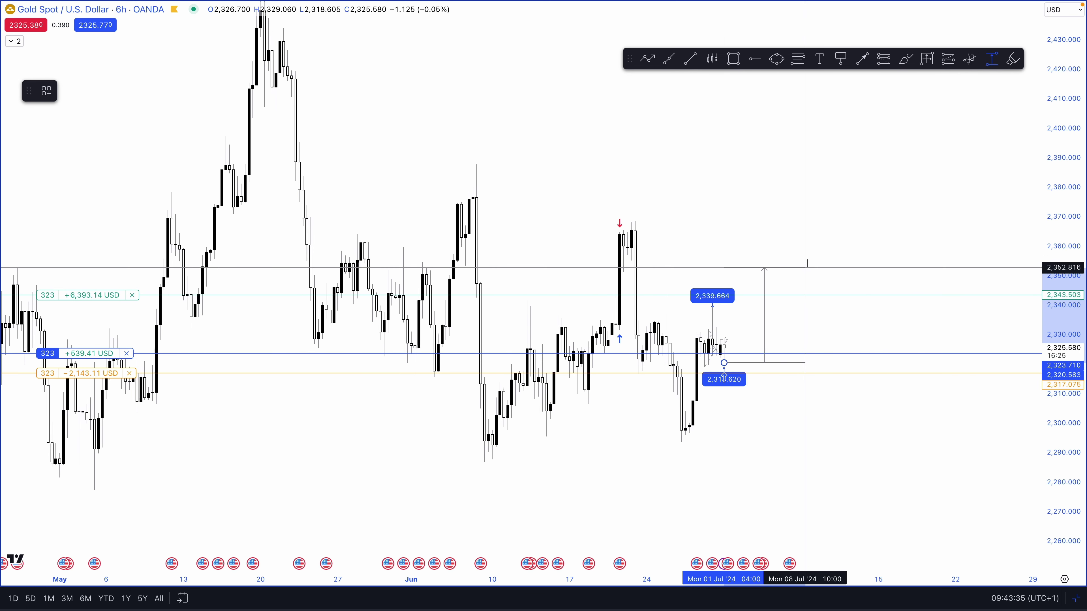
{"action": "left_click", "coordinate": [809, 196]}
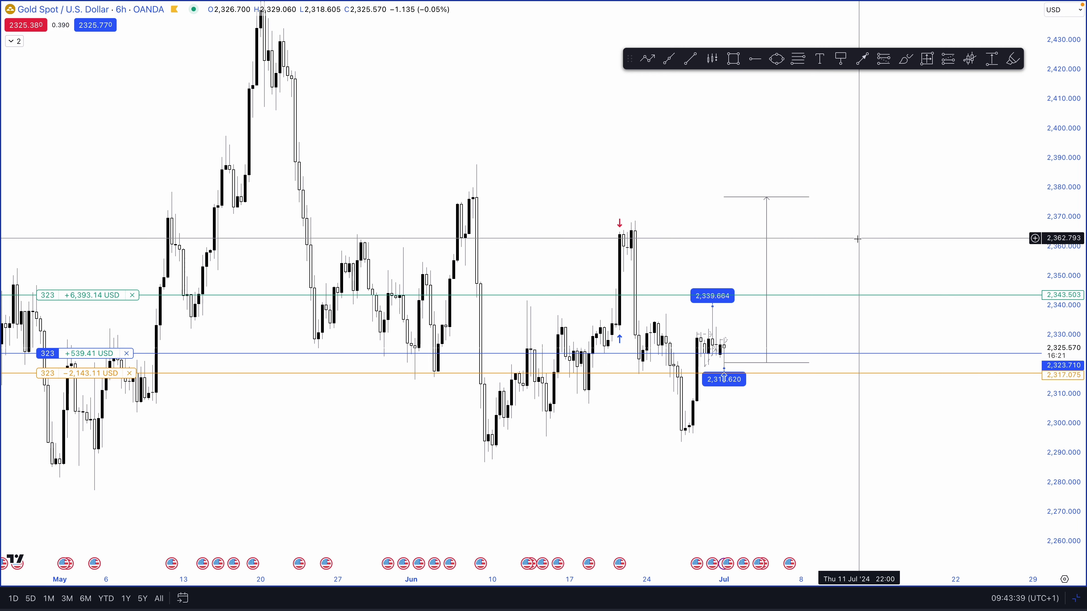
Return the chart to the 30-minute interval and refit the price scale around the recent candles.
{"action": "type", "text": "10"}
{"action": "key", "text": "Escape"}
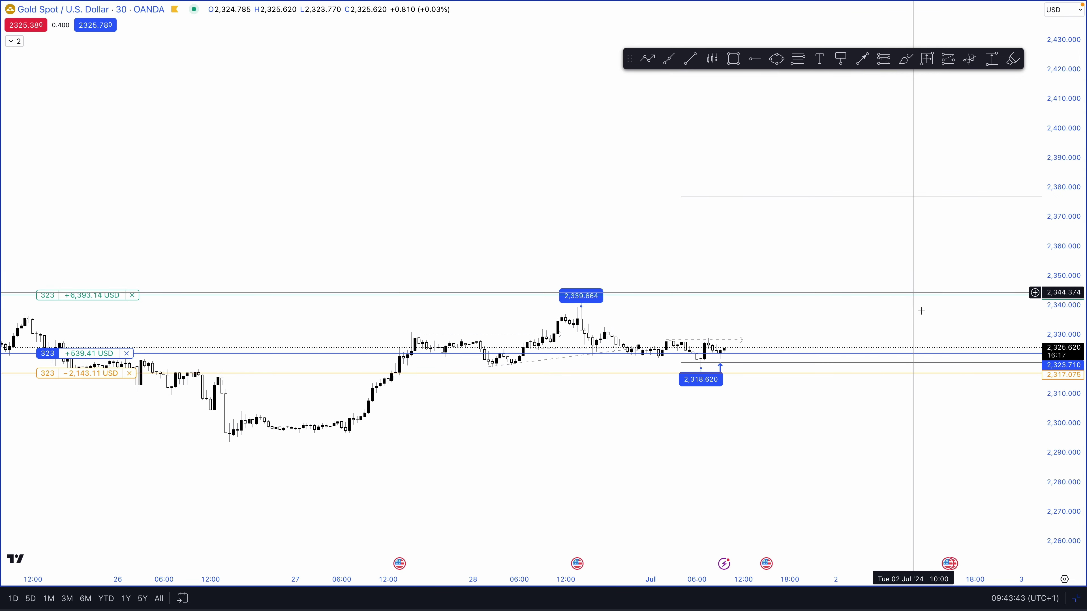
{"action": "double_click", "coordinate": [1059, 383]}
{"action": "scroll", "coordinate": [878, 341], "scroll_direction": "down", "scroll_amount": 5}
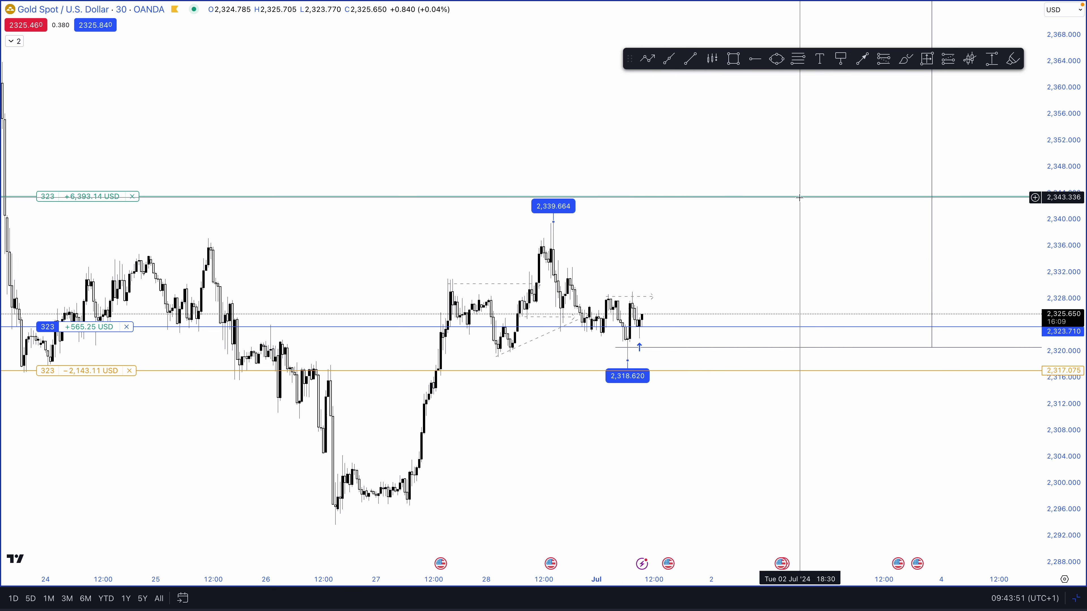
{"action": "scroll", "coordinate": [801, 270], "scroll_direction": "down", "scroll_amount": 5}
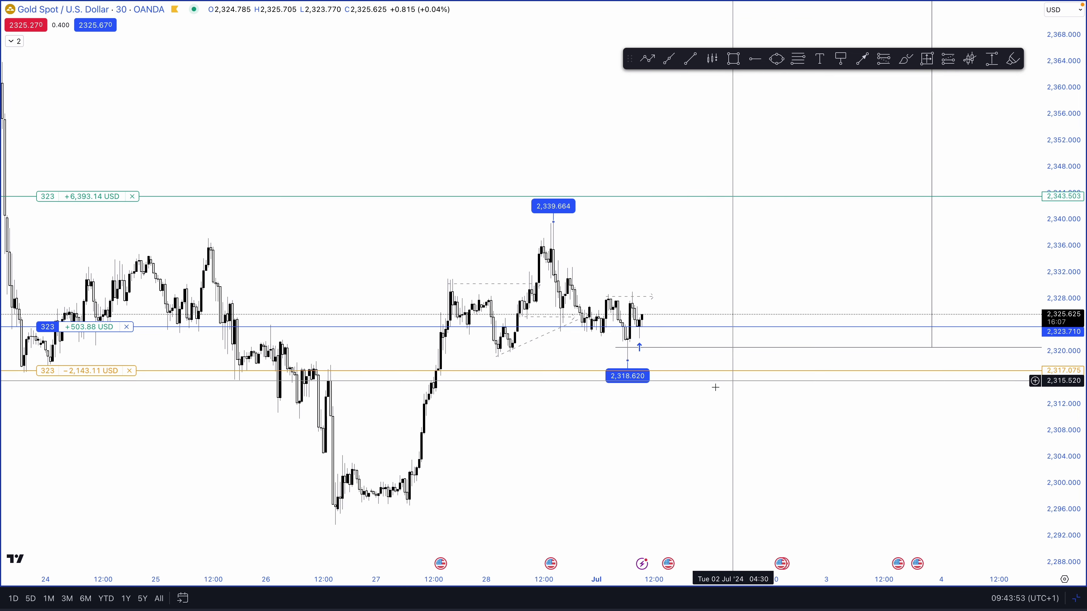
{"action": "left_click_drag", "start_coordinate": [834, 417], "coordinate": [731, 401]}
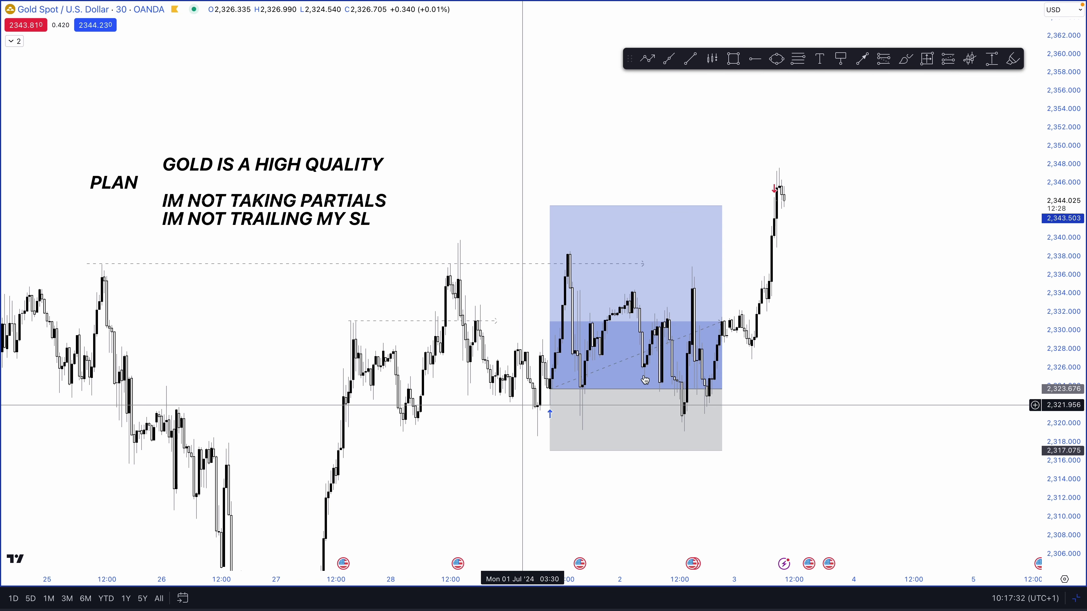
Circle the 1 July long entry at the base of the position box with the Brush tool.
{"action": "left_click", "coordinate": [905, 59]}
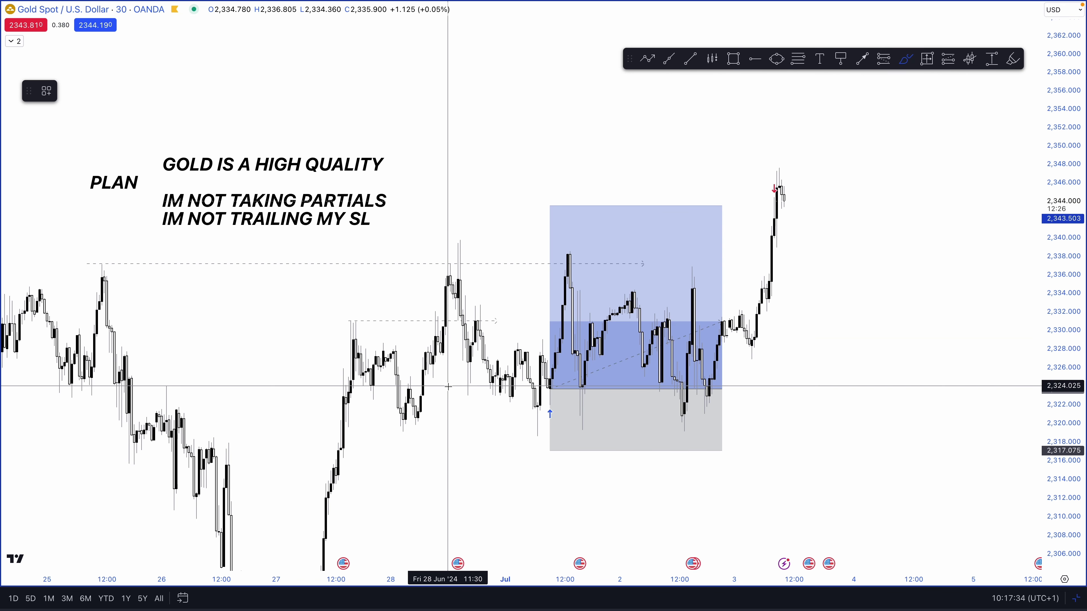
{"action": "left_click_drag", "start_coordinate": [551, 395], "coordinate": [565, 393]}
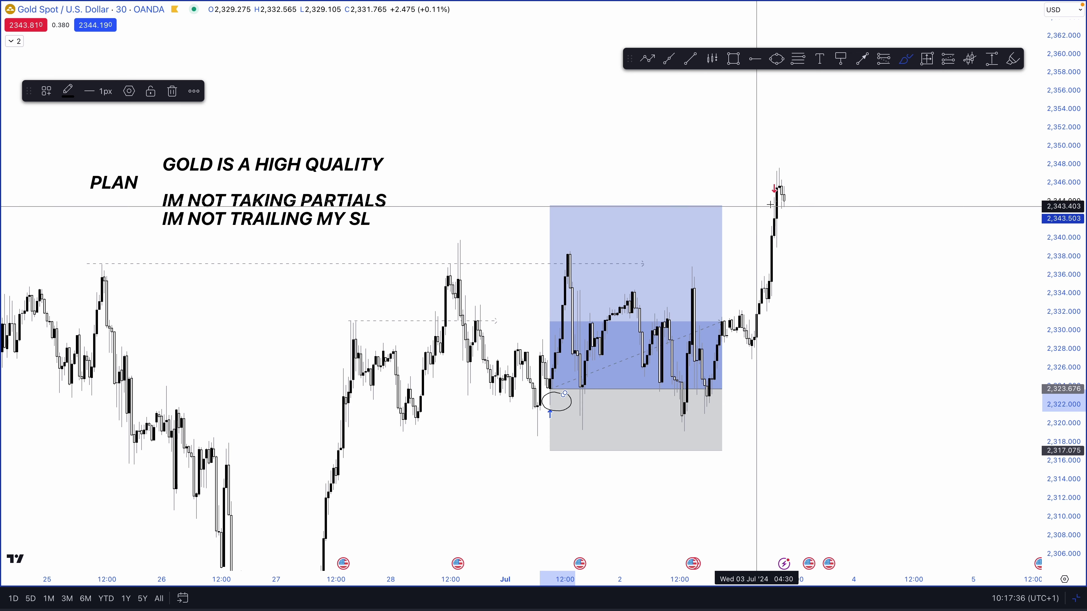
Circle the 3 July exit, the entry area once more, the 1 July swing high and the position's target level freehand.
{"action": "left_click_drag", "start_coordinate": [788, 180], "coordinate": [788, 183]}
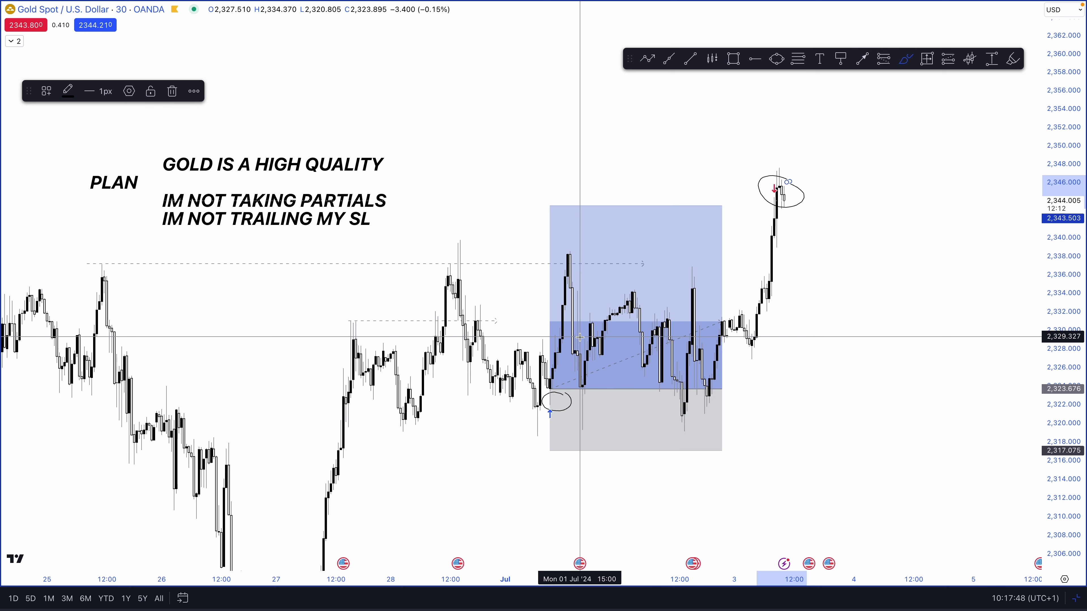
{"action": "mouse_move", "coordinate": [546, 380]}
{"action": "left_mouse_down"}
{"action": "mouse_move", "coordinate": [577, 404]}
{"action": "mouse_move", "coordinate": [566, 384]}
{"action": "left_mouse_up"}
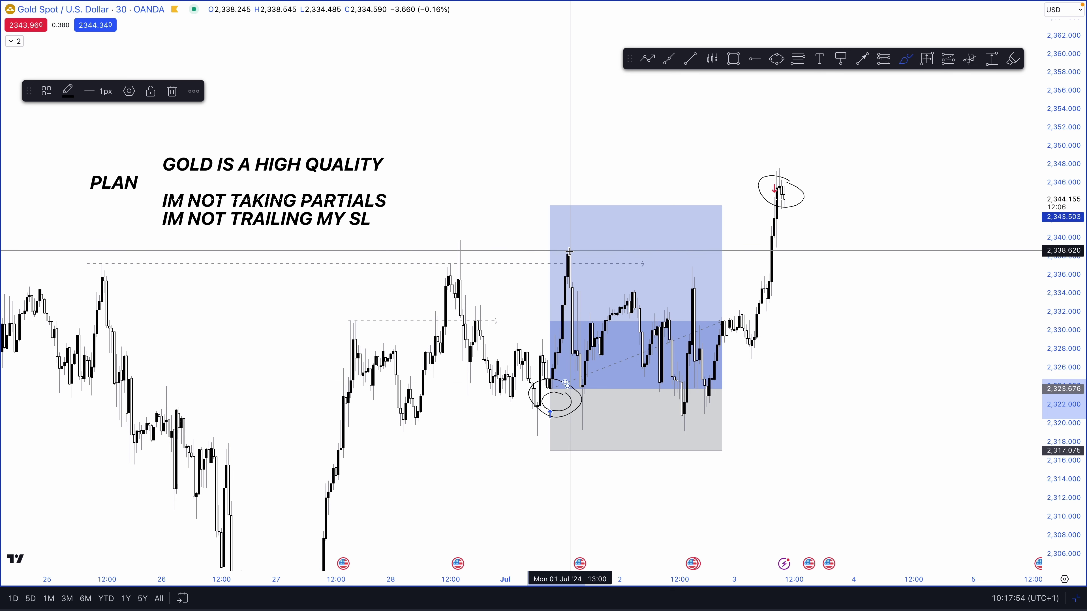
{"action": "mouse_move", "coordinate": [569, 251]}
{"action": "left_mouse_down"}
{"action": "mouse_move", "coordinate": [577, 244]}
{"action": "mouse_move", "coordinate": [552, 256]}
{"action": "mouse_move", "coordinate": [591, 257]}
{"action": "mouse_move", "coordinate": [572, 244]}
{"action": "left_mouse_up"}
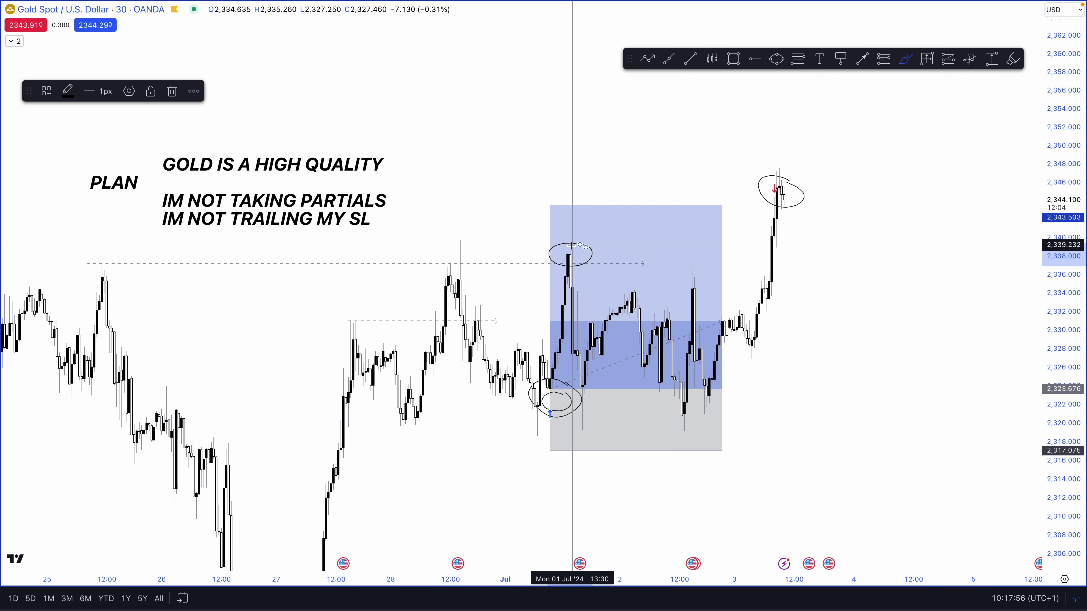
{"action": "mouse_move", "coordinate": [573, 201]}
{"action": "left_mouse_down"}
{"action": "mouse_move", "coordinate": [556, 220]}
{"action": "mouse_move", "coordinate": [580, 207]}
{"action": "left_mouse_up"}
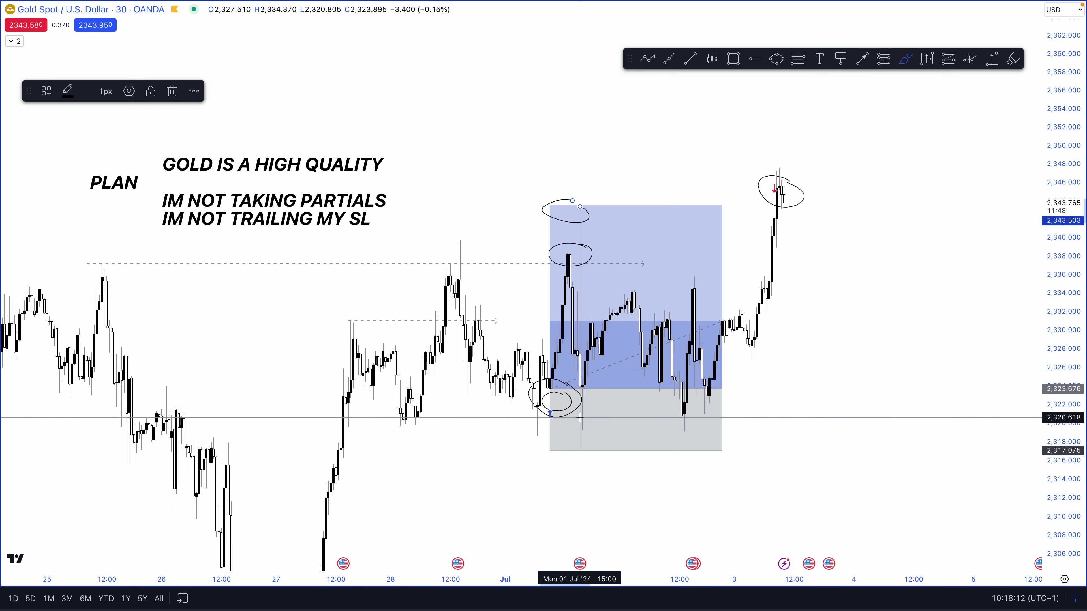
Sketch a down arrow from the entry to the stop loss and circle the 1 and 2 July swing points inside the position.
{"action": "mouse_move", "coordinate": [584, 415]}
{"action": "left_mouse_down"}
{"action": "mouse_move", "coordinate": [570, 425]}
{"action": "mouse_move", "coordinate": [599, 425]}
{"action": "mouse_move", "coordinate": [593, 413]}
{"action": "mouse_move", "coordinate": [576, 429]}
{"action": "mouse_move", "coordinate": [569, 457]}
{"action": "mouse_move", "coordinate": [577, 441]}
{"action": "left_mouse_up"}
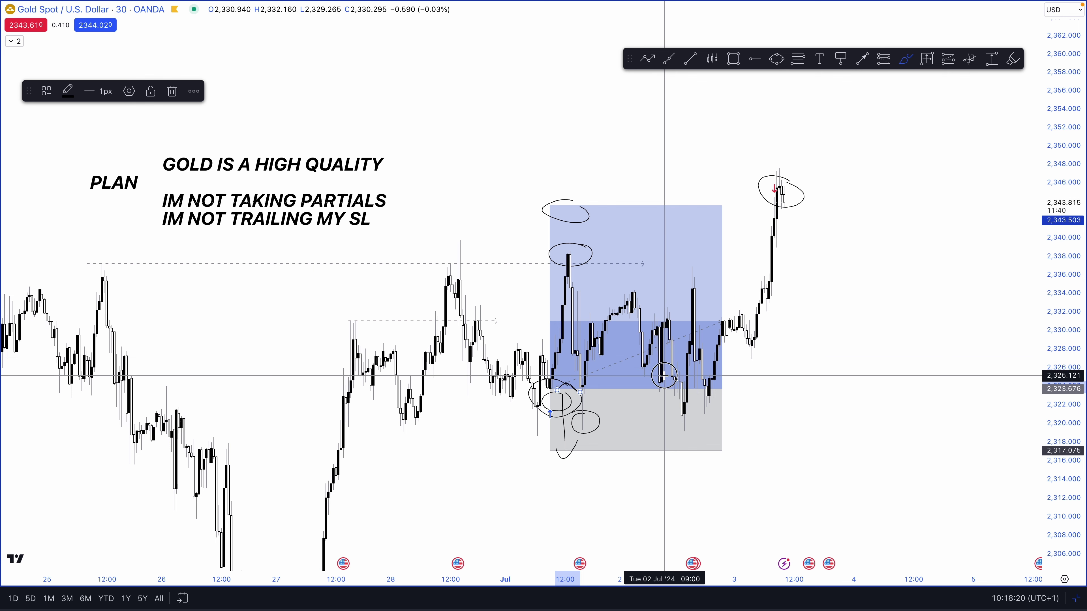
{"action": "left_click_drag", "start_coordinate": [661, 369], "coordinate": [659, 367]}
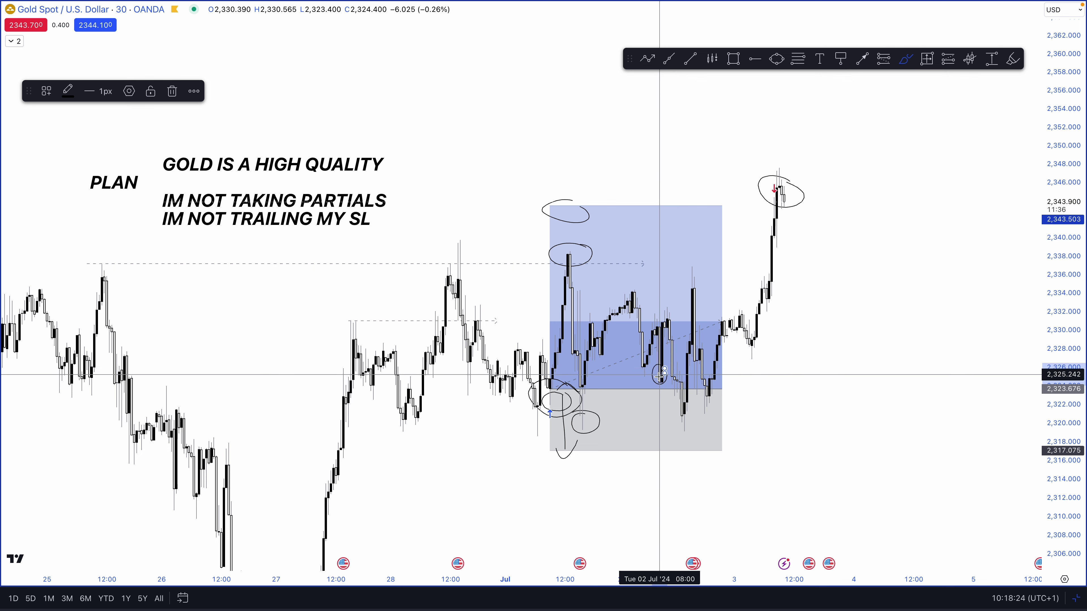
{"action": "mouse_move", "coordinate": [685, 405]}
{"action": "left_mouse_down"}
{"action": "mouse_move", "coordinate": [704, 417]}
{"action": "mouse_move", "coordinate": [674, 426]}
{"action": "mouse_move", "coordinate": [695, 424]}
{"action": "left_mouse_up"}
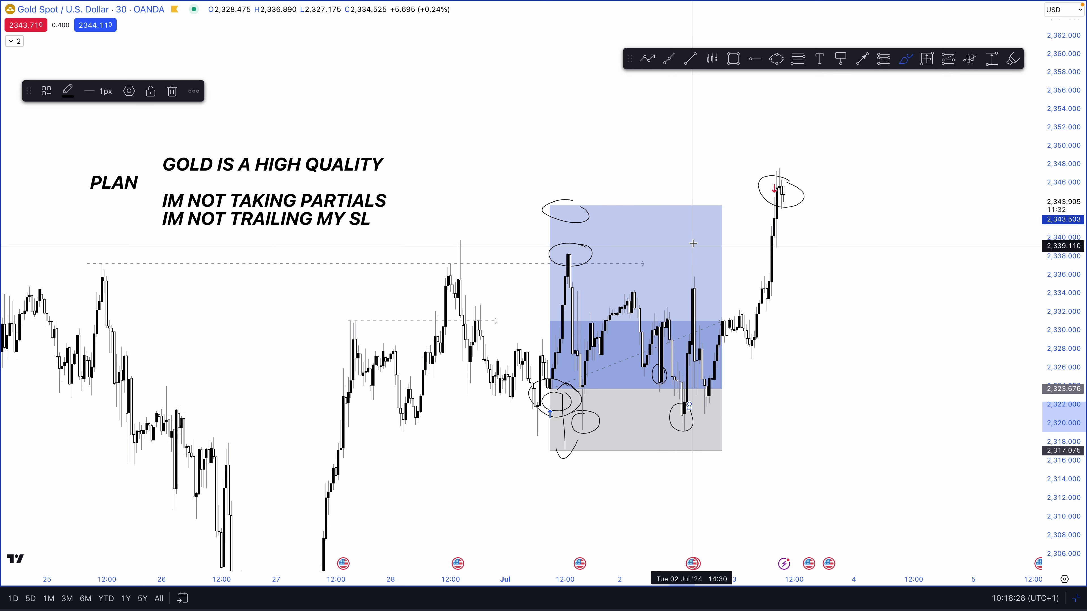
{"action": "left_click_drag", "start_coordinate": [707, 270], "coordinate": [706, 277]}
{"action": "mouse_move", "coordinate": [723, 387]}
{"action": "left_mouse_down"}
{"action": "mouse_move", "coordinate": [696, 398]}
{"action": "mouse_move", "coordinate": [715, 381]}
{"action": "left_mouse_up"}
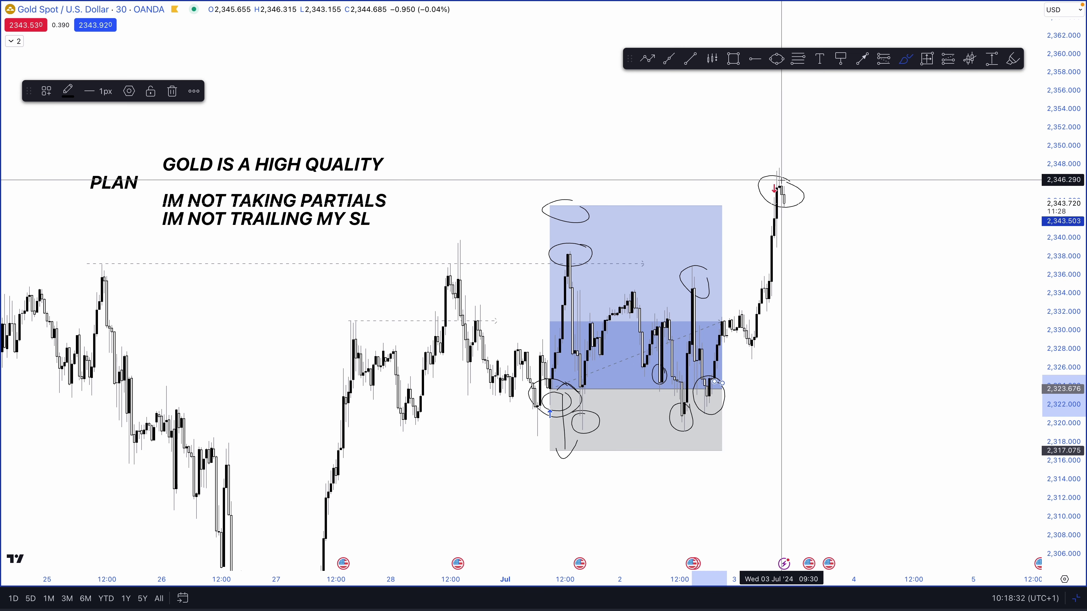
Sketch the rally path from the last 2 July low, circle the middle swing high and trace the upswing from the 1 July low.
{"action": "mouse_move", "coordinate": [722, 407]}
{"action": "left_mouse_down"}
{"action": "mouse_move", "coordinate": [791, 240]}
{"action": "mouse_move", "coordinate": [824, 217]}
{"action": "mouse_move", "coordinate": [836, 266]}
{"action": "left_mouse_up"}
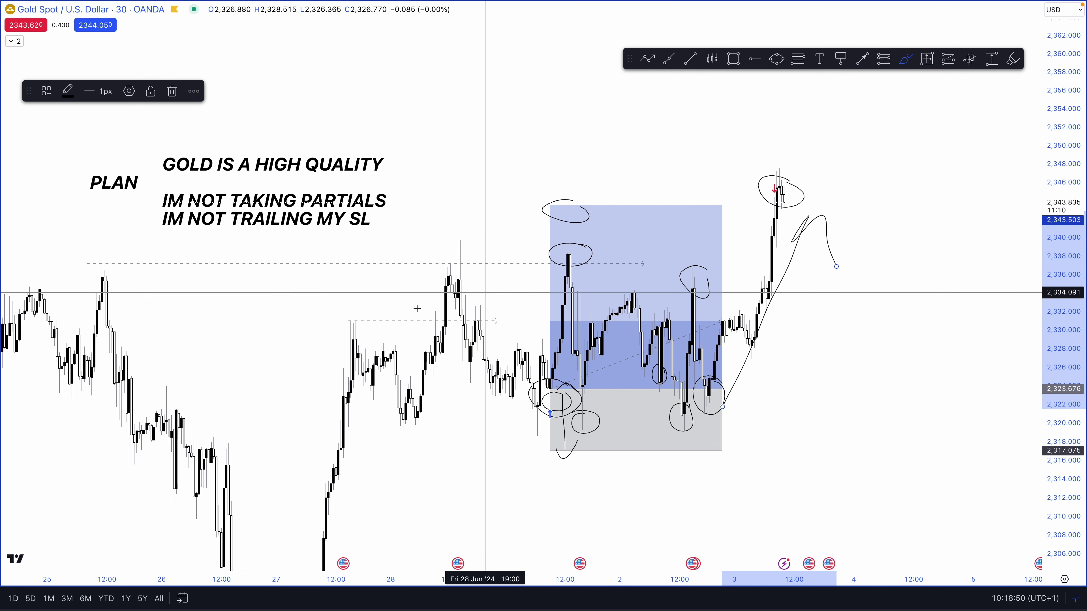
{"action": "mouse_move", "coordinate": [635, 281]}
{"action": "left_mouse_down"}
{"action": "mouse_move", "coordinate": [647, 311]}
{"action": "mouse_move", "coordinate": [633, 279]}
{"action": "left_mouse_up"}
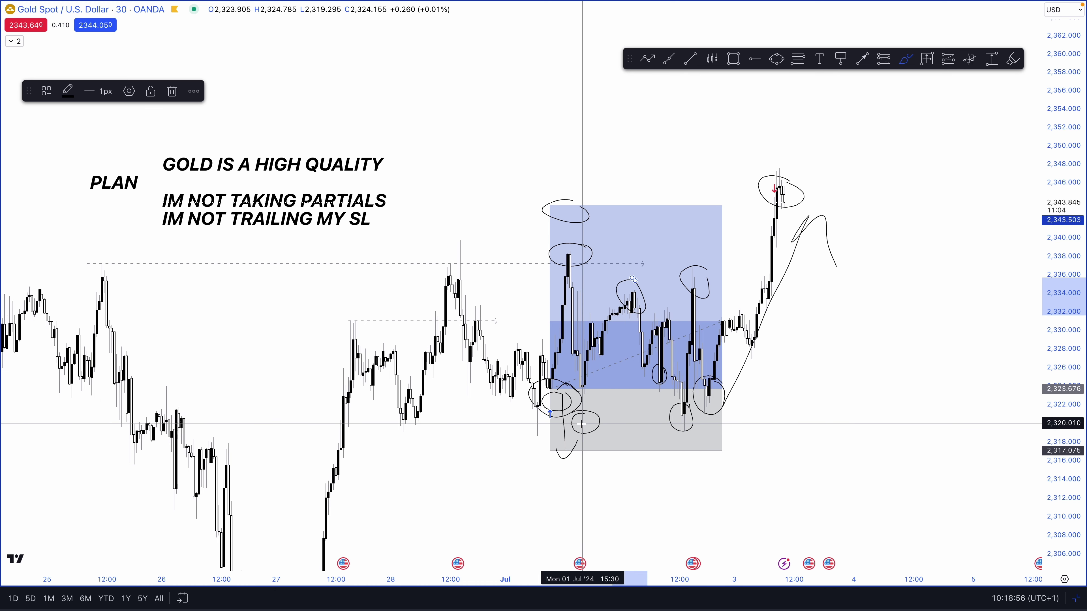
{"action": "mouse_move", "coordinate": [583, 425]}
{"action": "left_mouse_down"}
{"action": "mouse_move", "coordinate": [606, 320]}
{"action": "mouse_move", "coordinate": [642, 317]}
{"action": "mouse_move", "coordinate": [638, 330]}
{"action": "left_mouse_up"}
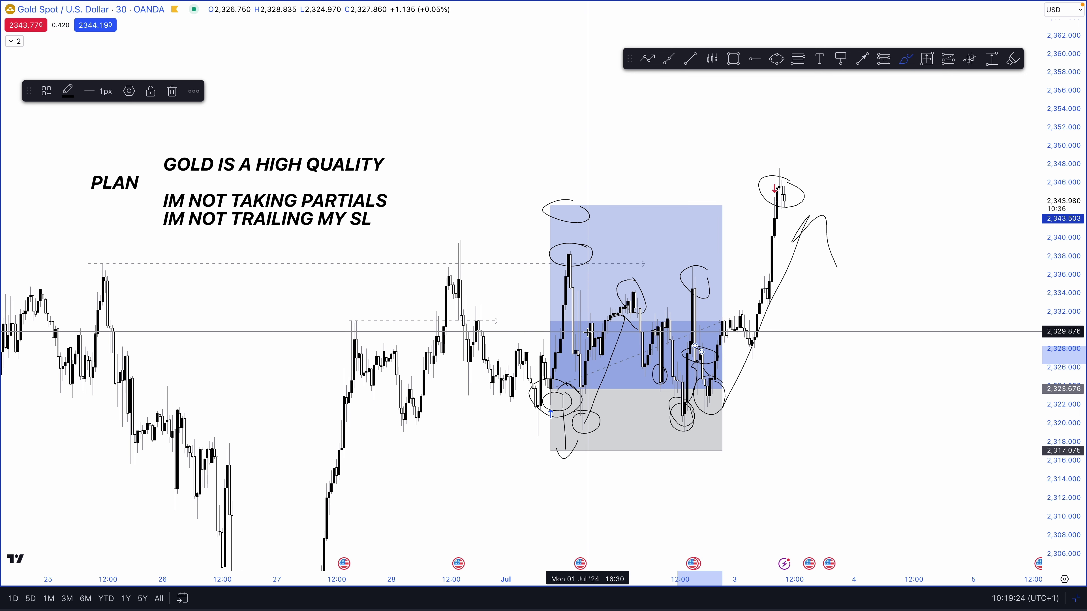
Draw freehand ovals along the stop-loss zone, another upswing stroke from the 1 July low, and an outline around the plan text.
{"action": "mouse_move", "coordinate": [663, 426]}
{"action": "left_mouse_down"}
{"action": "mouse_move", "coordinate": [692, 454]}
{"action": "mouse_move", "coordinate": [626, 440]}
{"action": "mouse_move", "coordinate": [661, 449]}
{"action": "left_mouse_up"}
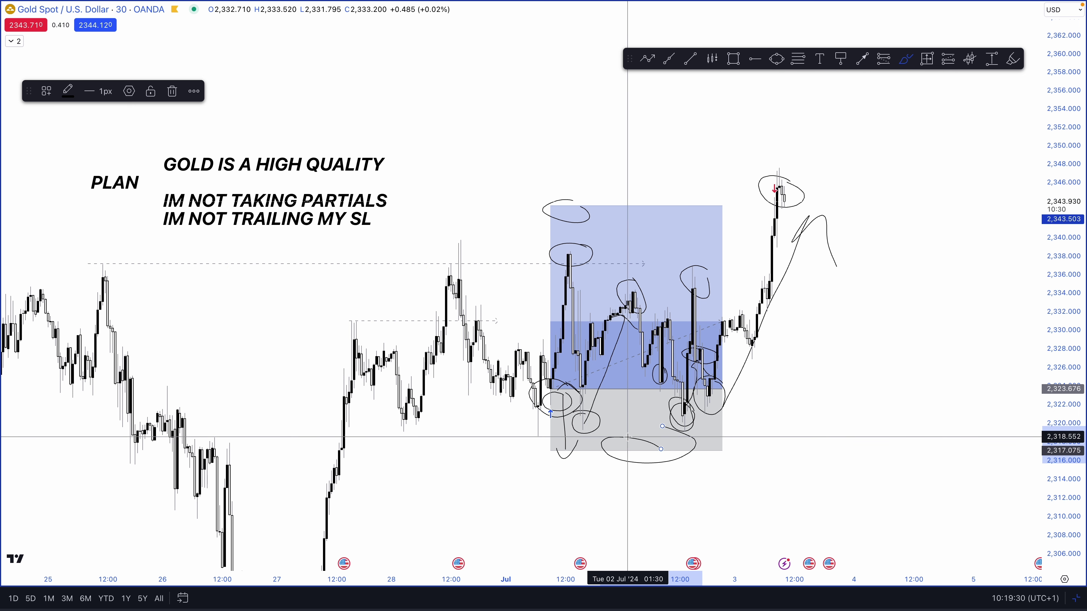
{"action": "left_click", "coordinate": [614, 356]}
{"action": "mouse_move", "coordinate": [630, 368]}
{"action": "left_mouse_down"}
{"action": "mouse_move", "coordinate": [613, 361]}
{"action": "mouse_move", "coordinate": [586, 421]}
{"action": "left_mouse_up"}
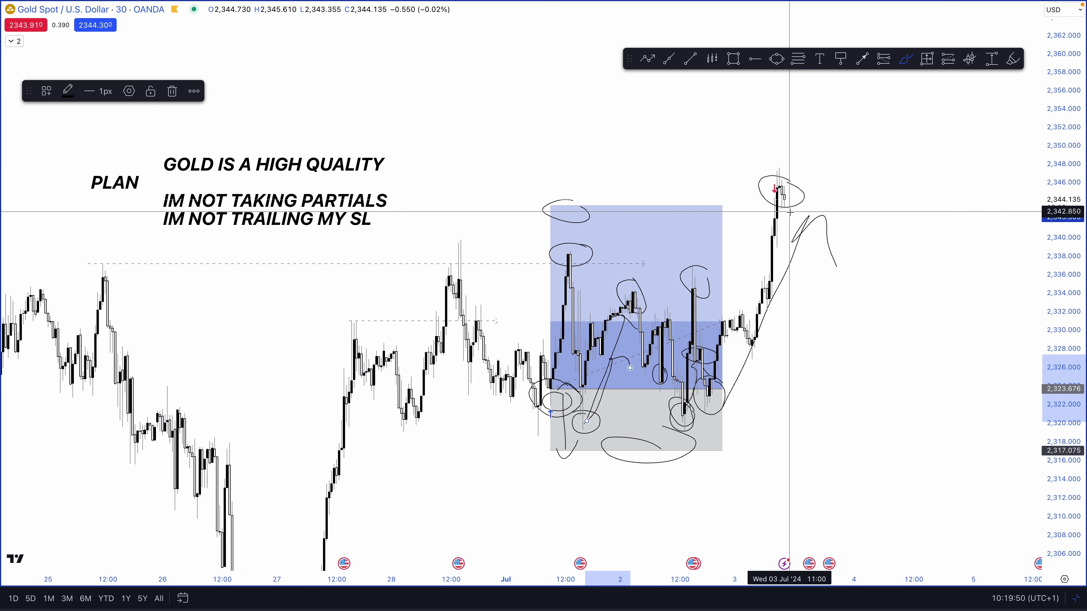
{"action": "mouse_move", "coordinate": [727, 434]}
{"action": "left_mouse_down"}
{"action": "mouse_move", "coordinate": [582, 455]}
{"action": "mouse_move", "coordinate": [707, 439]}
{"action": "left_mouse_up"}
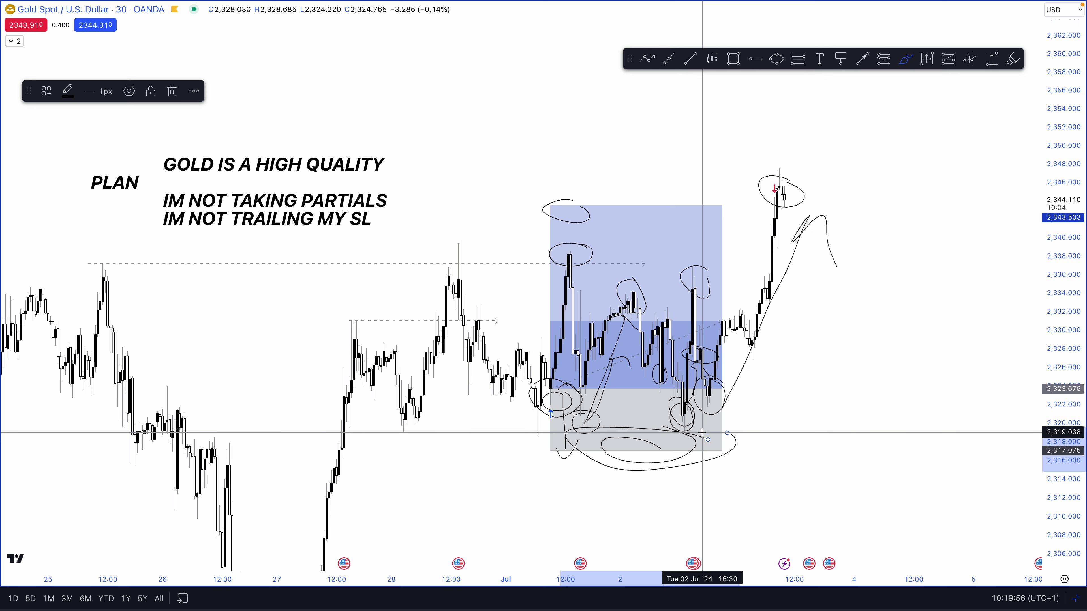
{"action": "mouse_move", "coordinate": [357, 127]}
{"action": "left_mouse_down"}
{"action": "mouse_move", "coordinate": [83, 148]}
{"action": "mouse_move", "coordinate": [460, 205]}
{"action": "mouse_move", "coordinate": [466, 138]}
{"action": "mouse_move", "coordinate": [333, 124]}
{"action": "mouse_move", "coordinate": [358, 127]}
{"action": "left_mouse_up"}
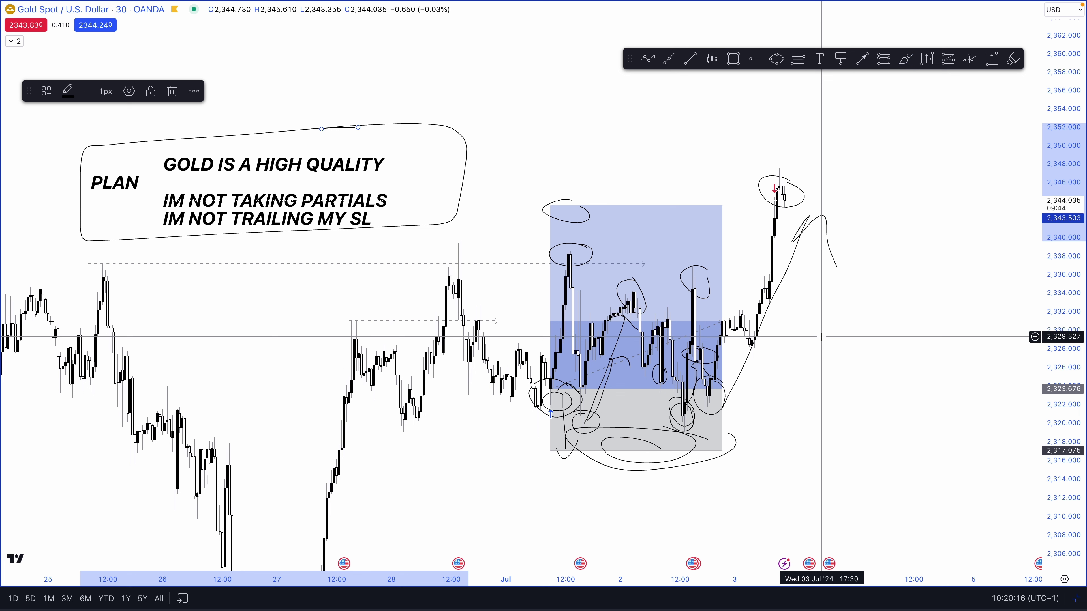
Undo the freehand marks back to the first circle around the 1 July entry.
{"action": "key", "text": "ctrl+z"}
{"action": "key", "text": "ctrl+z"}
{"action": "key", "text": "ctrl+z"}
{"action": "key", "text": "ctrl+z"}
{"action": "key", "text": "ctrl+z"}
{"action": "key", "text": "ctrl+z"}
{"action": "key", "text": "ctrl+z"}
{"action": "key", "text": "ctrl+z"}
{"action": "key", "text": "ctrl+z"}
{"action": "key", "text": "ctrl+z"}
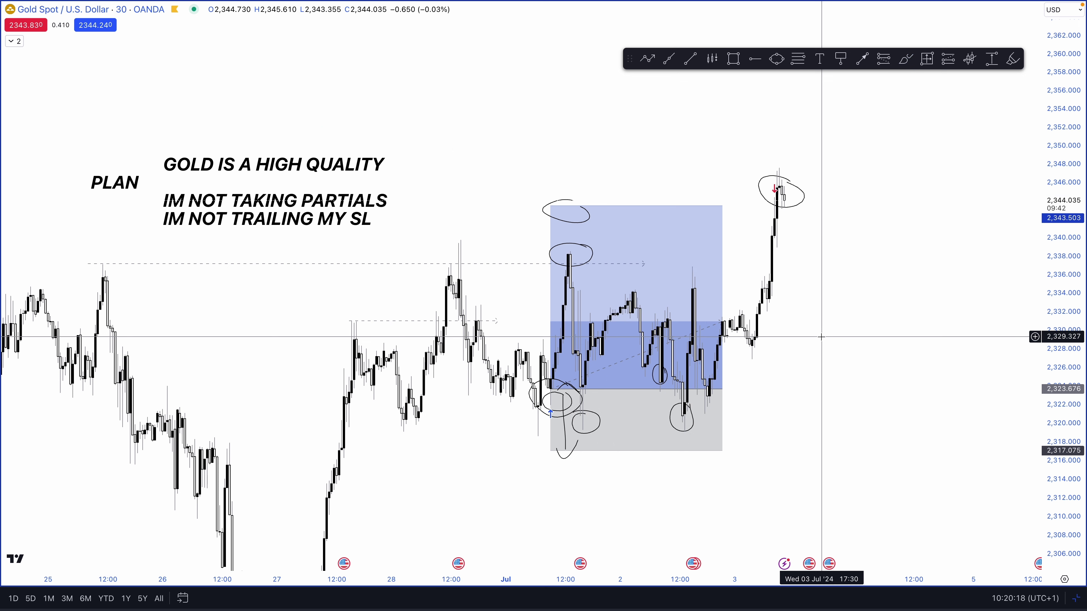
{"action": "key", "text": "ctrl+z"}
{"action": "key", "text": "ctrl+z"}
{"action": "key", "text": "ctrl+z"}
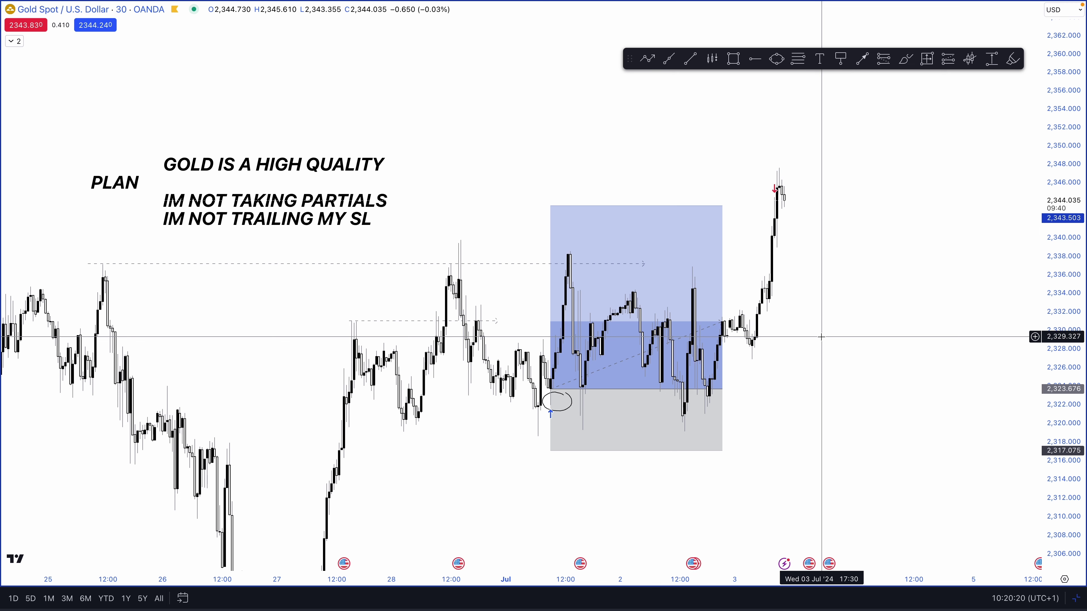
Draw a freehand outline around the price swings inside the position and a curved stroke down to the 1 July swing high.
{"action": "left_click", "coordinate": [914, 65]}
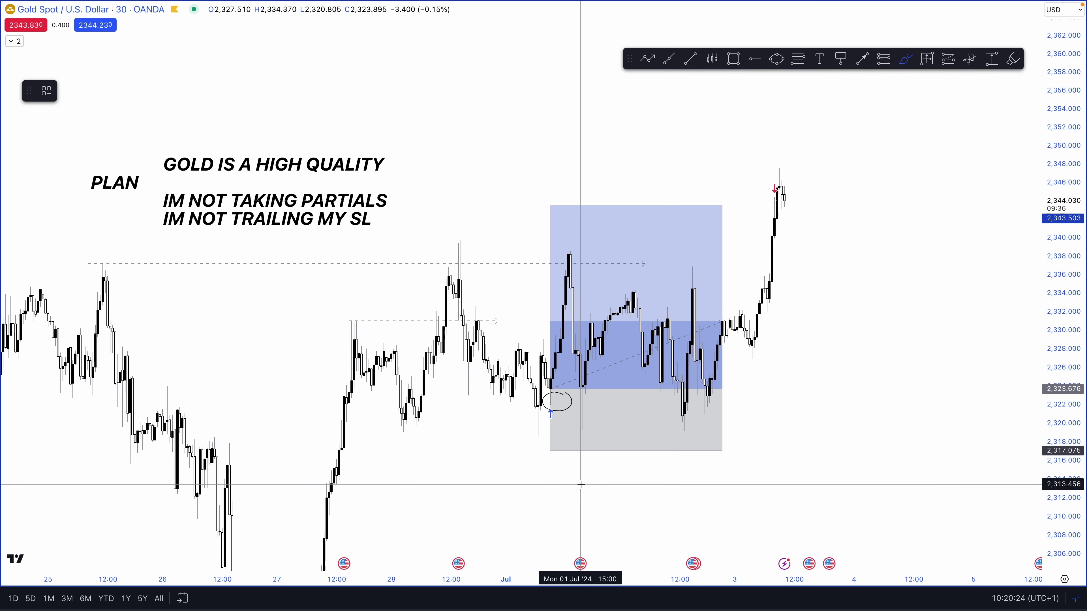
{"action": "mouse_move", "coordinate": [543, 256]}
{"action": "left_mouse_down"}
{"action": "mouse_move", "coordinate": [553, 408]}
{"action": "mouse_move", "coordinate": [740, 401]}
{"action": "mouse_move", "coordinate": [760, 267]}
{"action": "mouse_move", "coordinate": [534, 257]}
{"action": "left_mouse_up"}
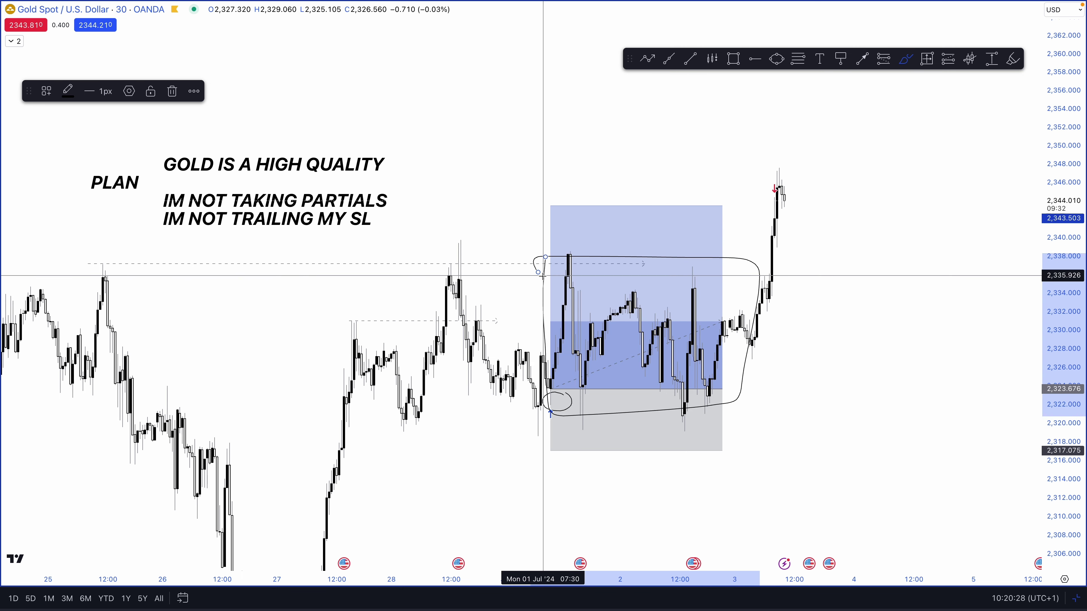
{"action": "left_click_drag", "start_coordinate": [493, 149], "coordinate": [581, 226]}
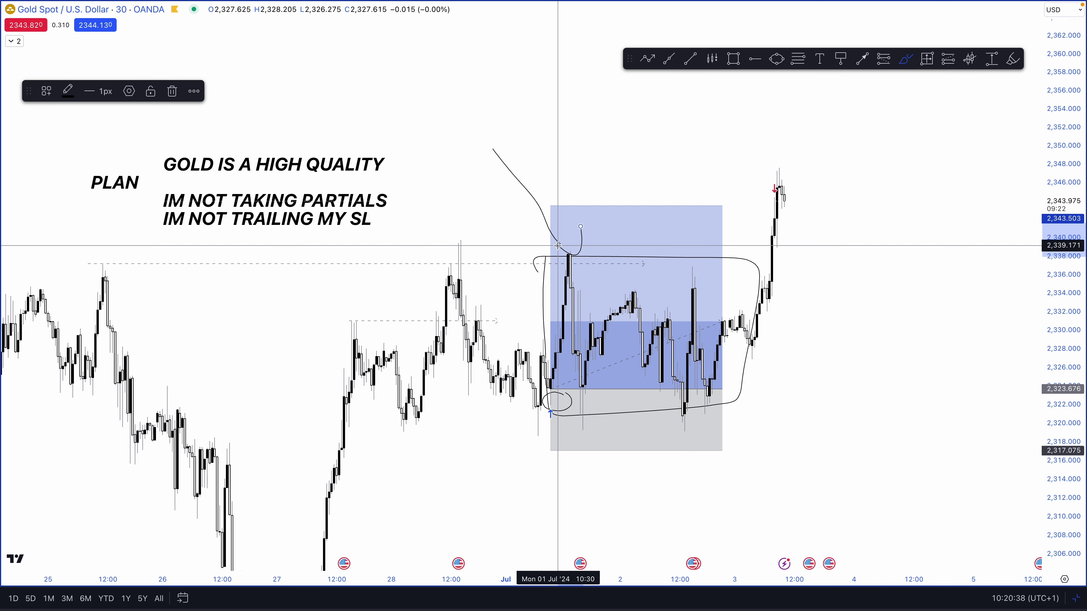
Delete the freehand outline around the price swings and the curved stroke at the 1 July high.
{"action": "scroll", "coordinate": [557, 245], "scroll_direction": "down", "scroll_amount": 1}
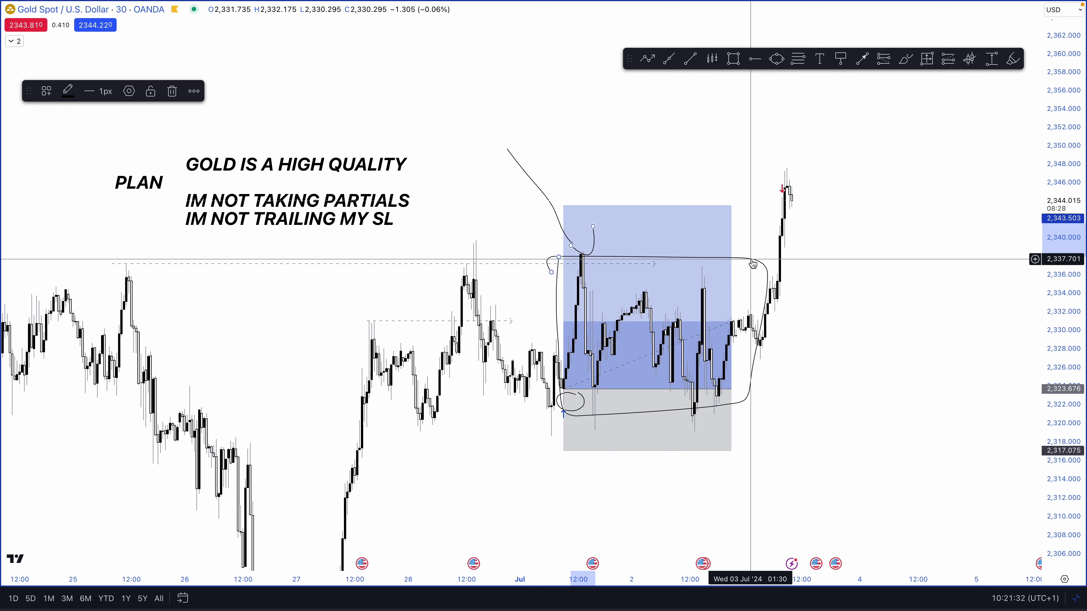
{"action": "key", "text": "Delete"}
{"action": "left_click", "coordinate": [534, 185]}
{"action": "key", "text": "Delete"}
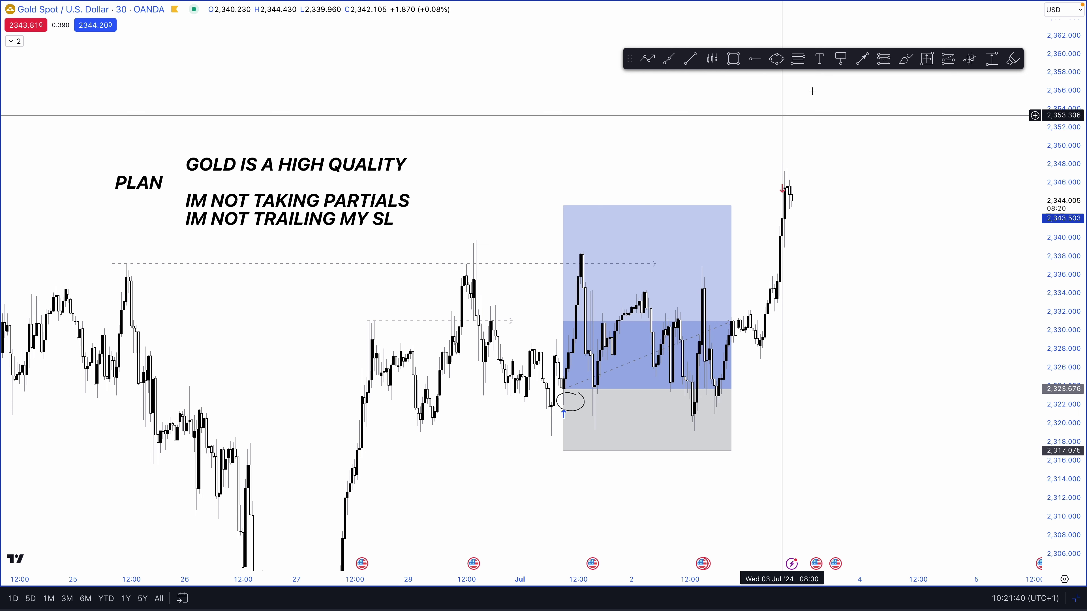
Draw a wide freehand oval around the stop-loss level along the lower edge of the long position.
{"action": "left_click", "coordinate": [841, 58]}
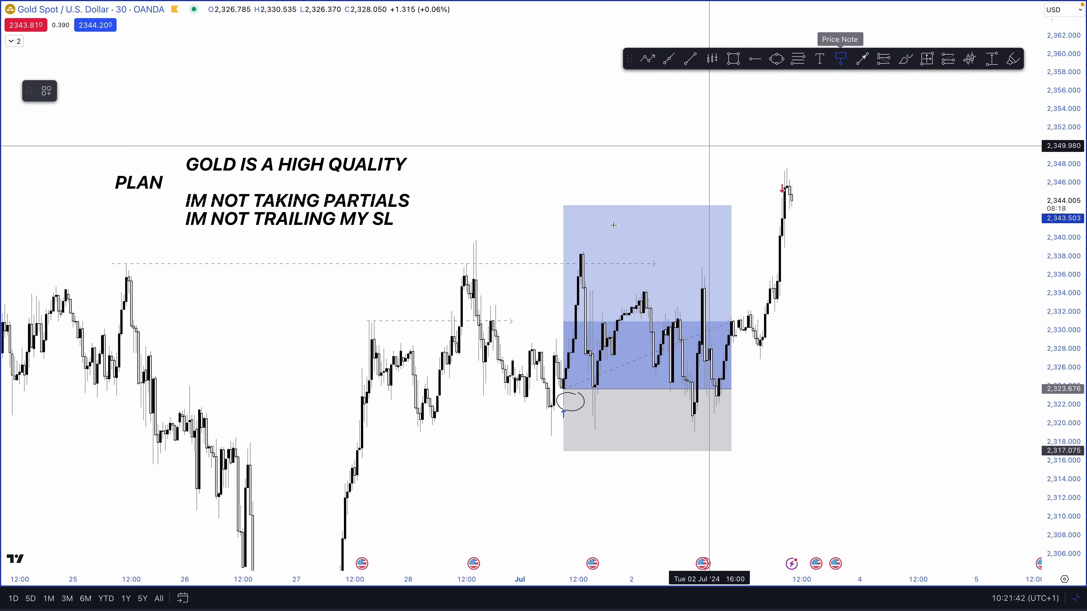
{"action": "key", "text": "Escape"}
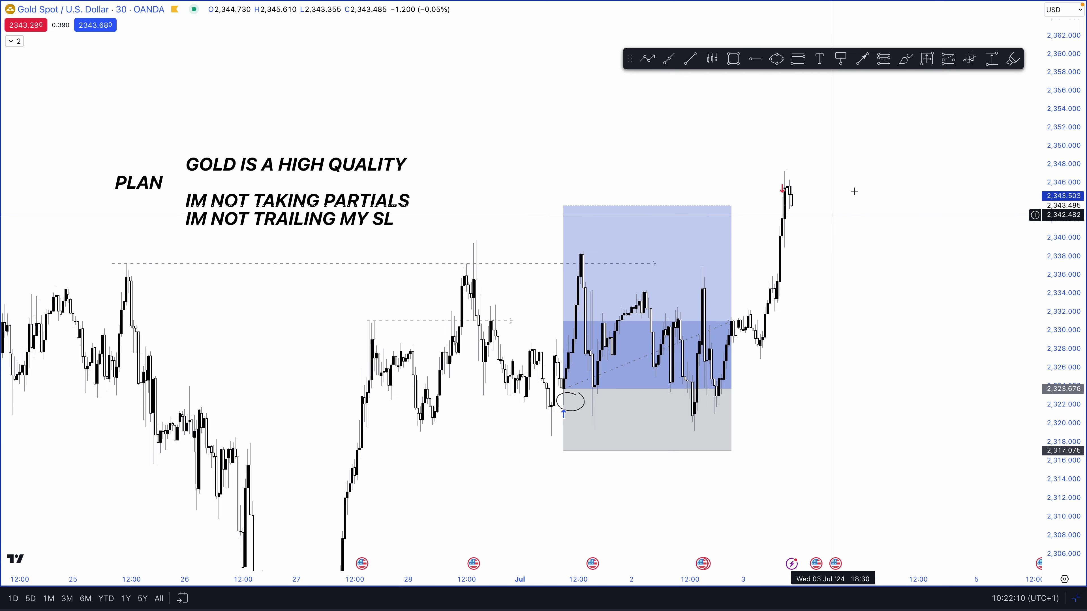
{"action": "left_click", "coordinate": [905, 59]}
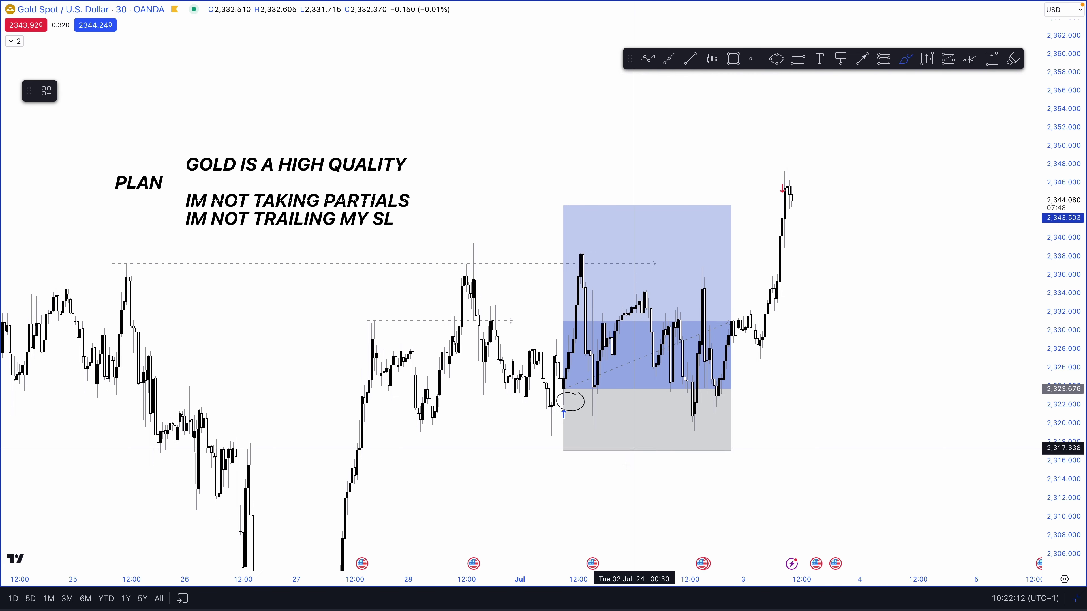
{"action": "mouse_move", "coordinate": [612, 432]}
{"action": "left_mouse_down"}
{"action": "mouse_move", "coordinate": [723, 471]}
{"action": "mouse_move", "coordinate": [670, 428]}
{"action": "left_mouse_up"}
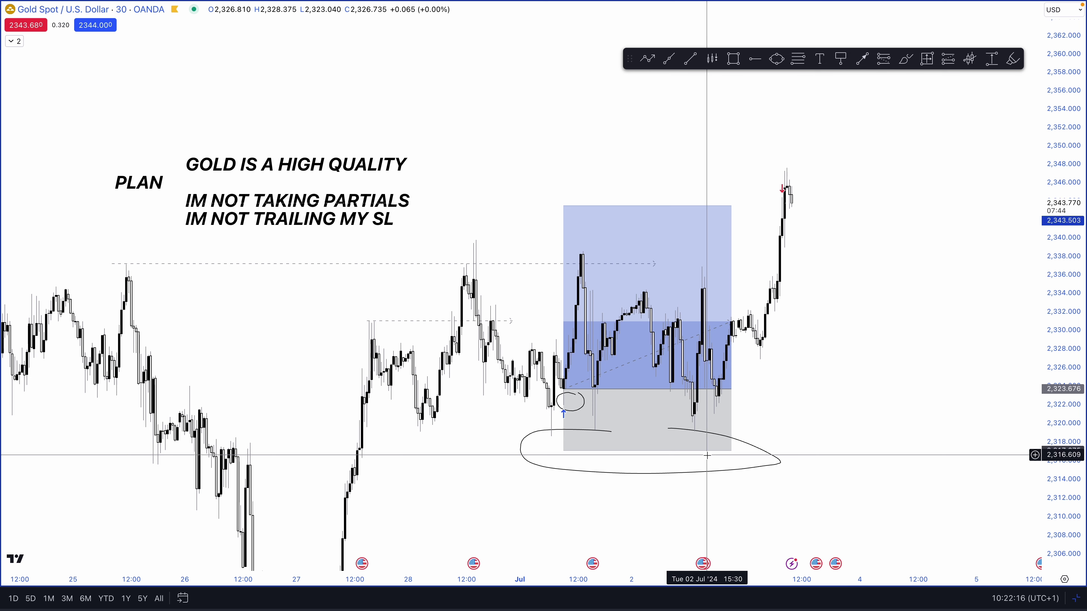
Raise the long position's stop loss to 2,320.800 and move it back down to 2,317.095.
{"action": "left_click", "coordinate": [565, 450]}
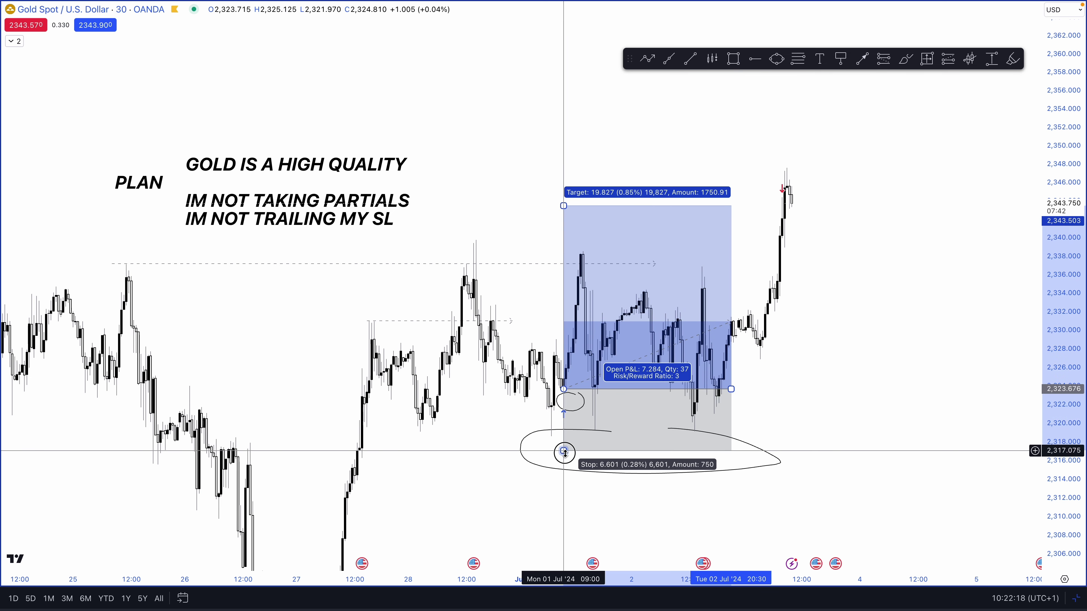
{"action": "left_click_drag", "start_coordinate": [564, 450], "coordinate": [564, 415]}
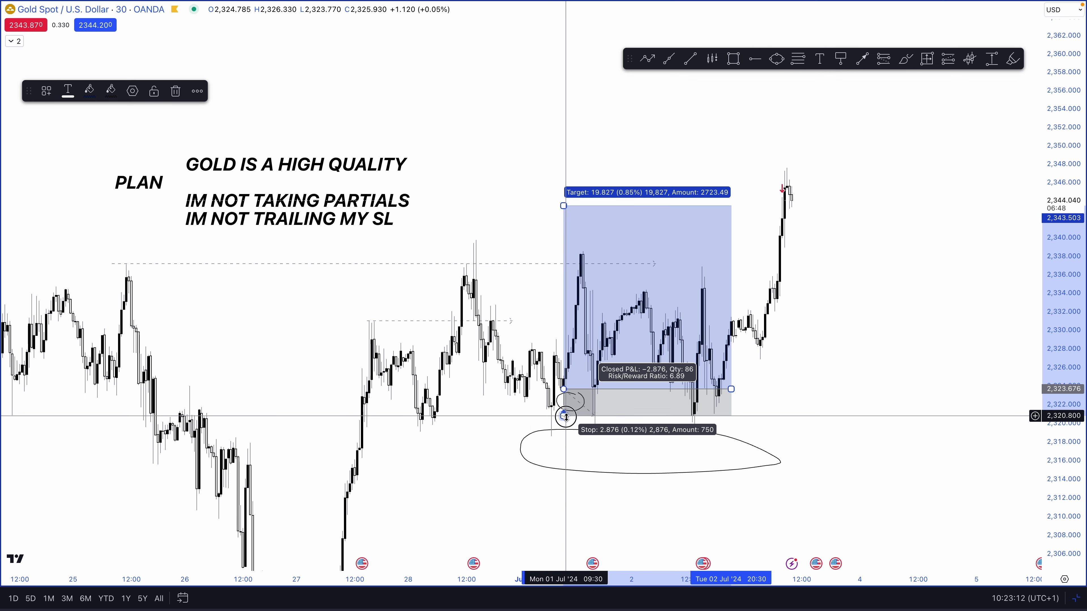
{"action": "left_click_drag", "start_coordinate": [564, 416], "coordinate": [567, 450]}
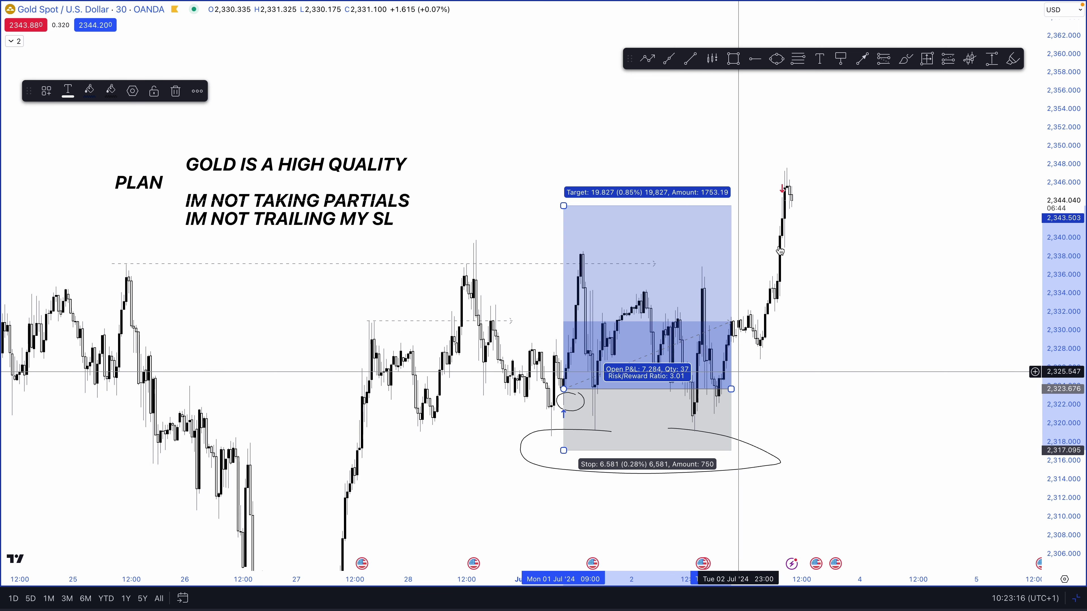
Circle the 1 and 2 July swing lows in the stop zone and the low just before entry, and underline the 28 June low.
{"action": "left_click", "coordinate": [905, 59]}
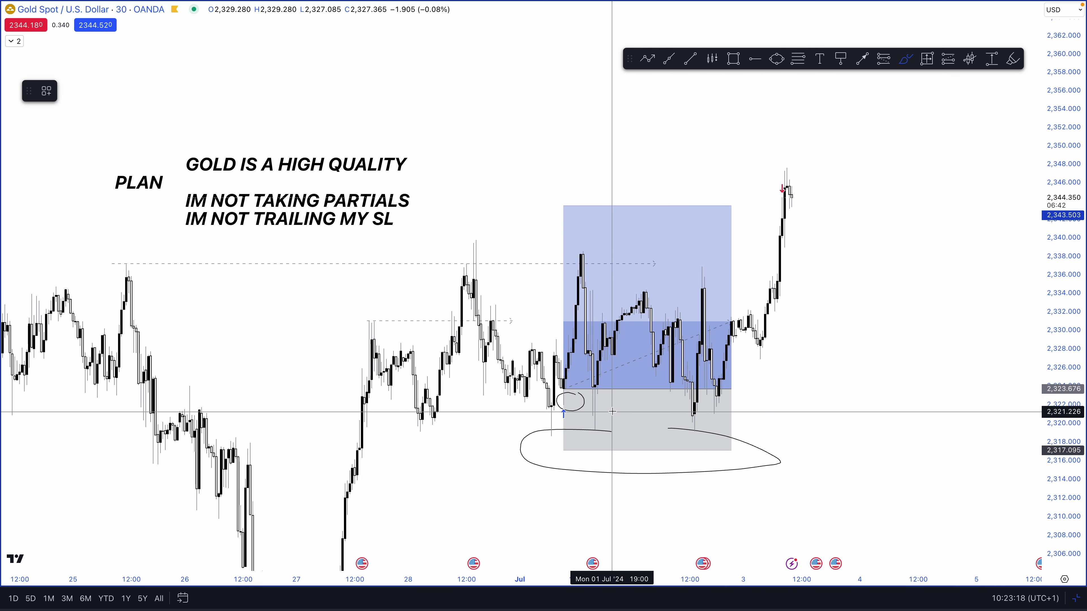
{"action": "left_click_drag", "start_coordinate": [588, 415], "coordinate": [614, 411]}
{"action": "left_click_drag", "start_coordinate": [706, 402], "coordinate": [721, 392]}
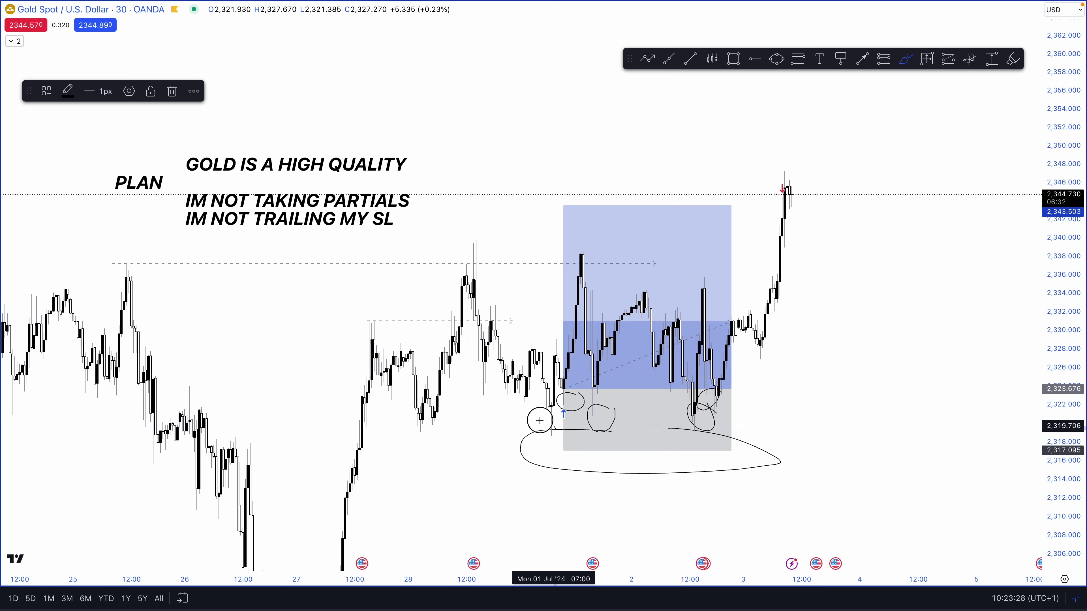
{"action": "left_click_drag", "start_coordinate": [555, 429], "coordinate": [568, 427]}
{"action": "left_click_drag", "start_coordinate": [403, 421], "coordinate": [493, 414]}
Try raising the long position's stop loss to 2,318.491 and undo the change.
{"action": "left_click_drag", "start_coordinate": [563, 450], "coordinate": [564, 437]}
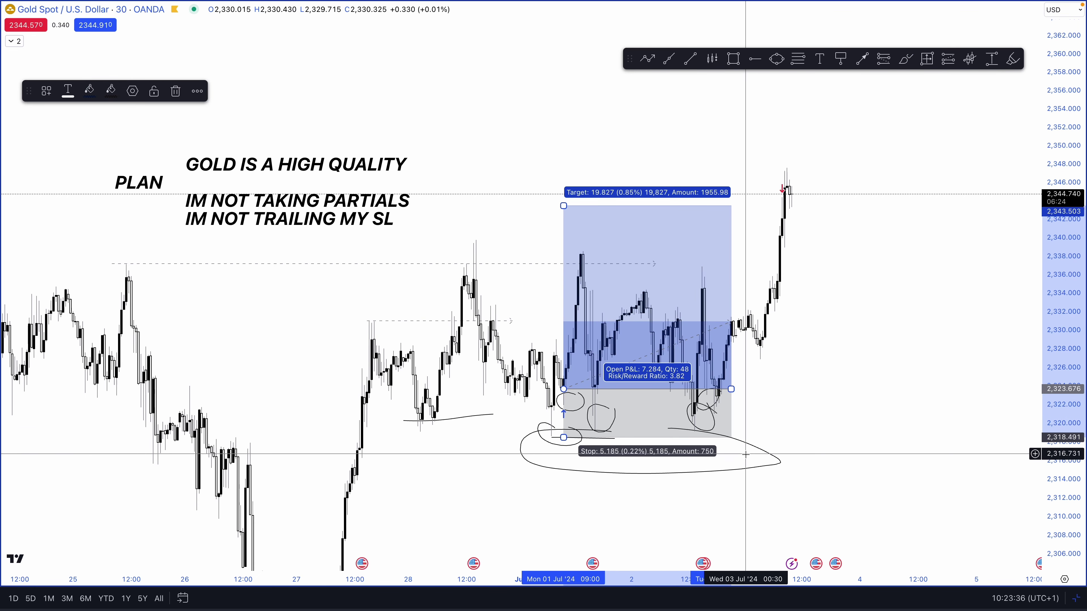
{"action": "key", "text": "ctrl+z"}
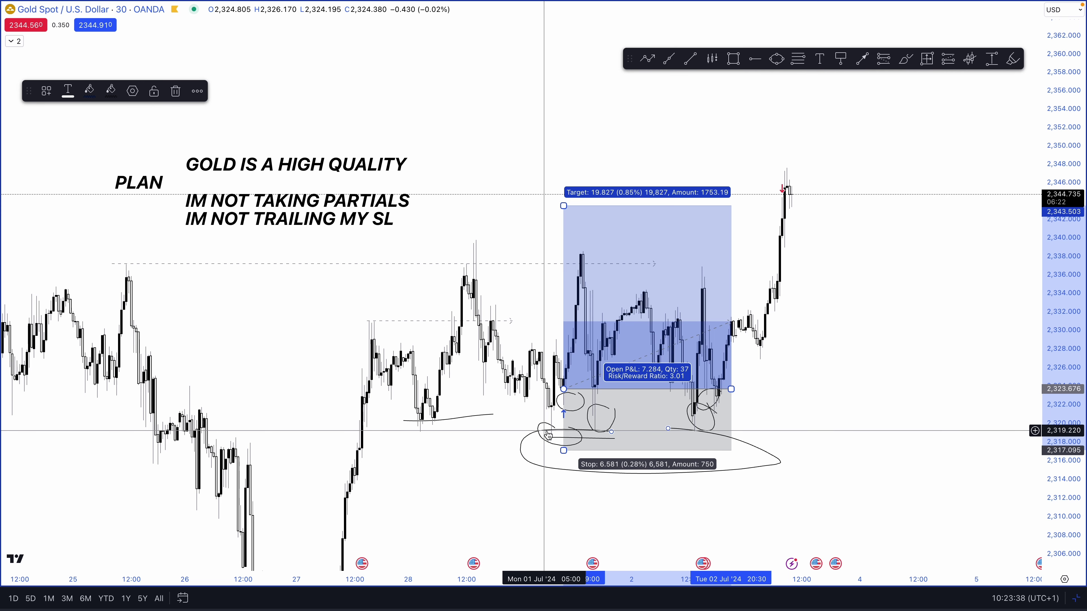